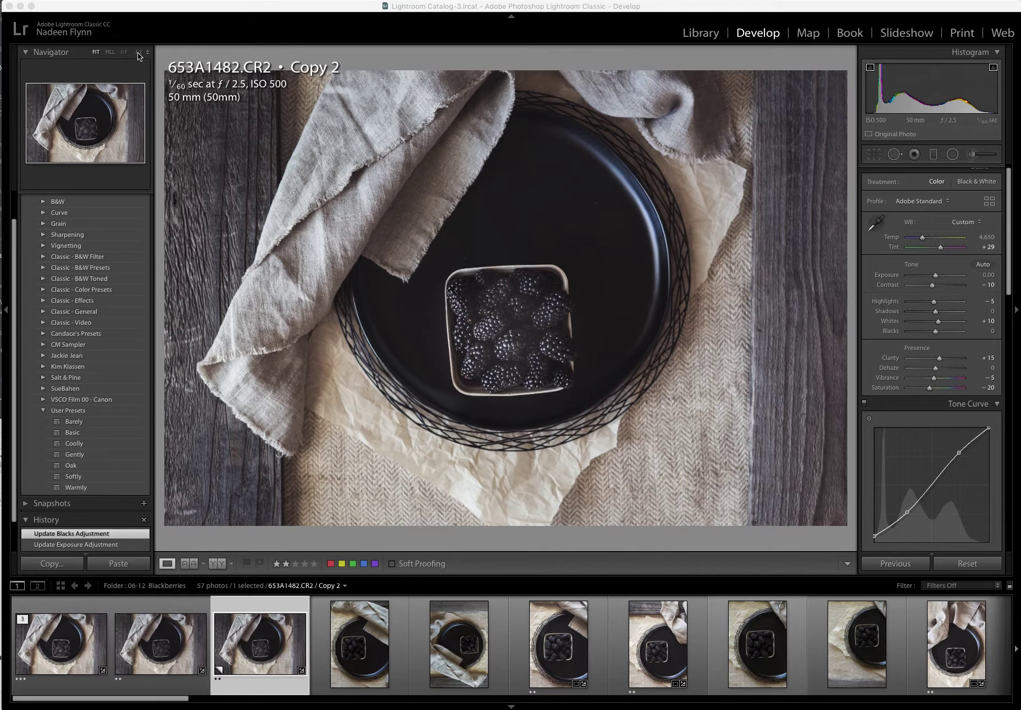
# Open the blackberry photo 653A1482.CR2 from Lightroom Classic in Photoshop CC 2018.
pyautogui.click(115, 7)
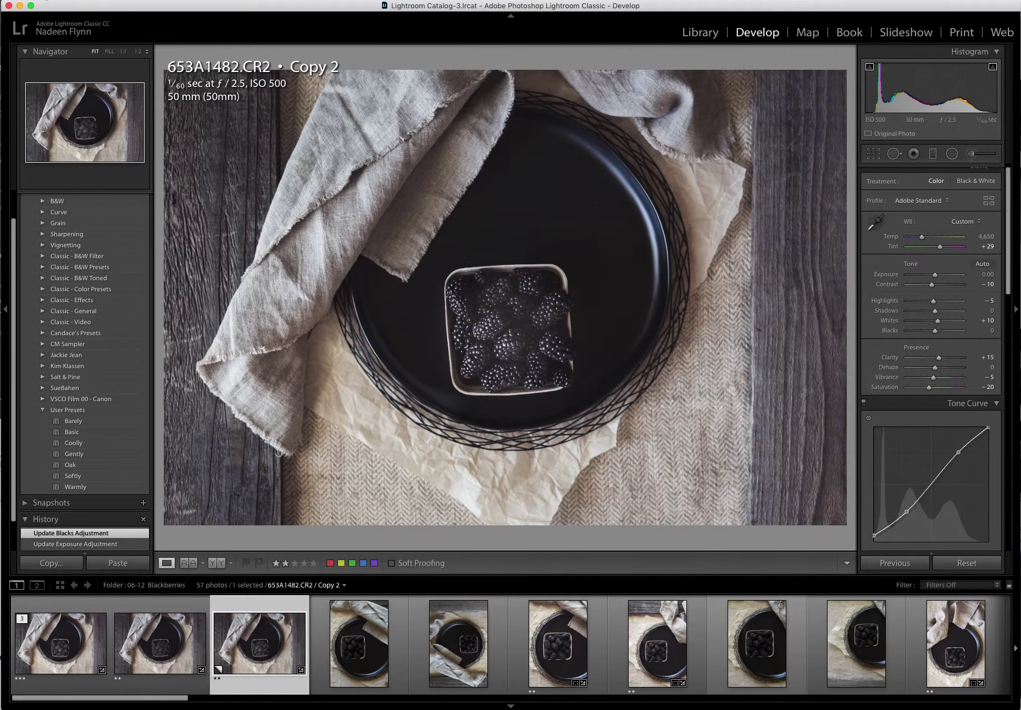
pyautogui.click(106, 1)
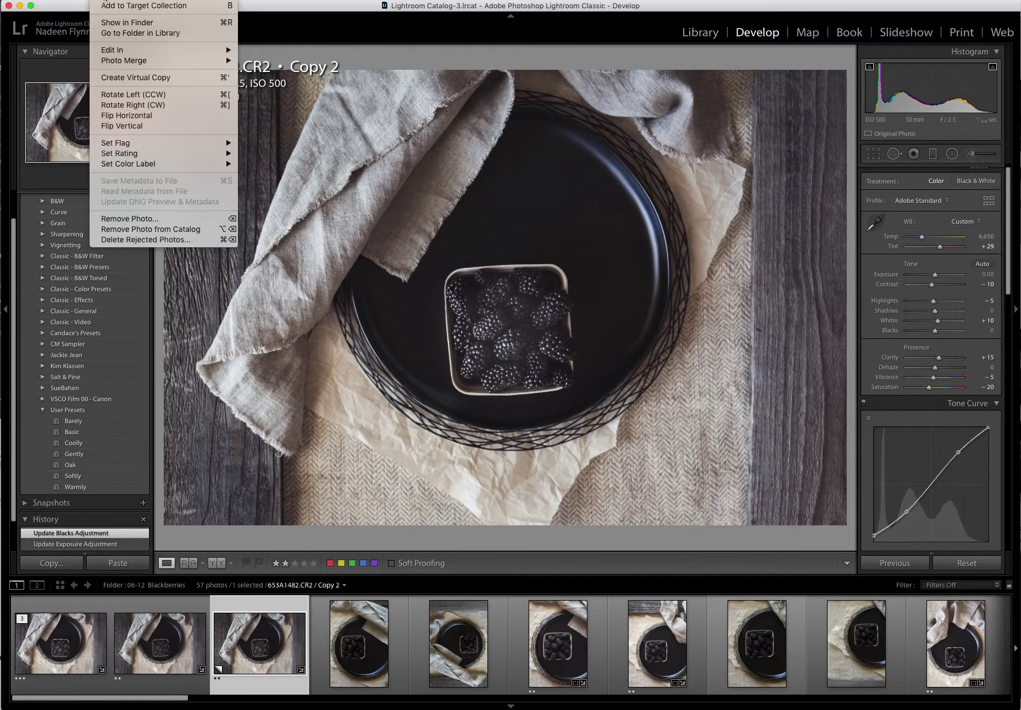
pyautogui.moveTo(112, 52)
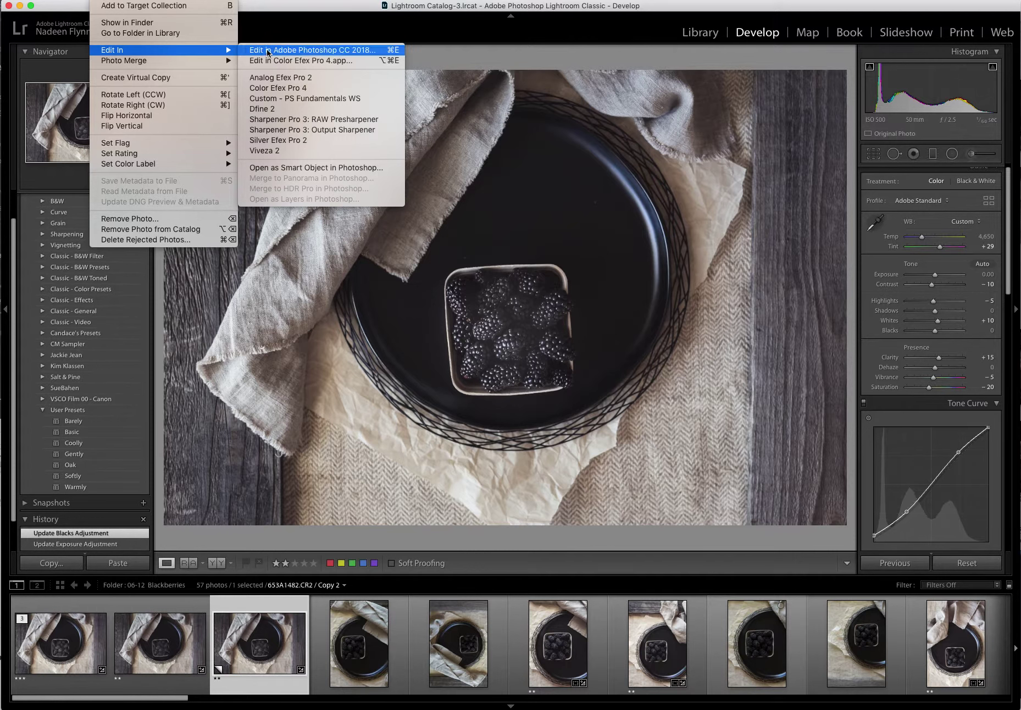
pyautogui.click(320, 50)
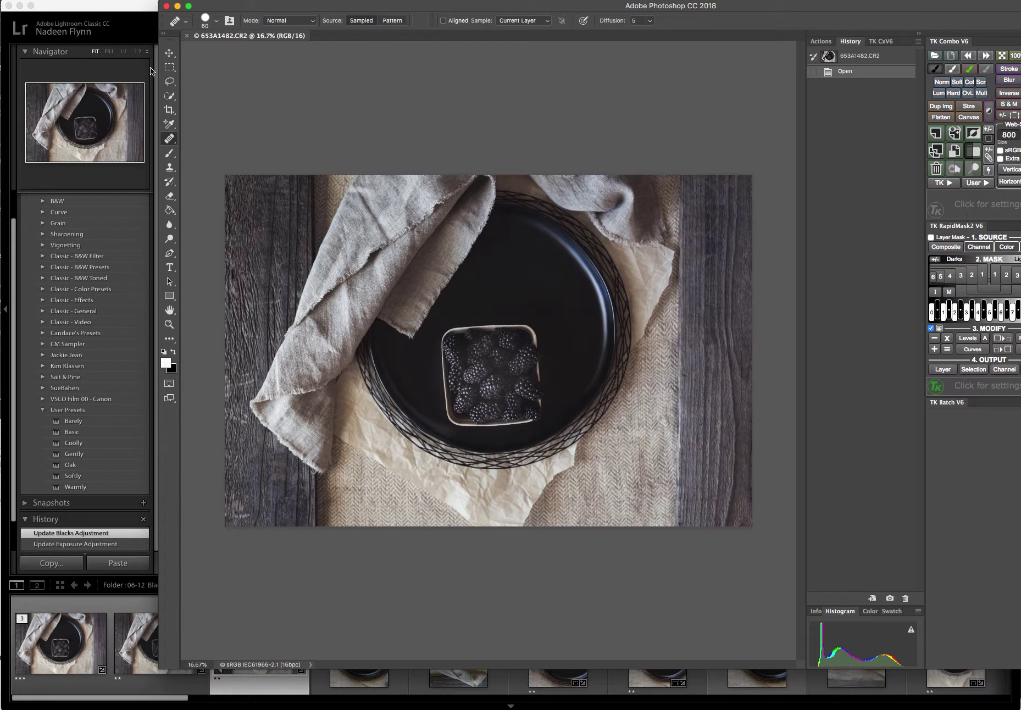
# Draw a Rectangular Marquee selection tightly around the berry box in the plate's centre.
pyautogui.click(170, 68)
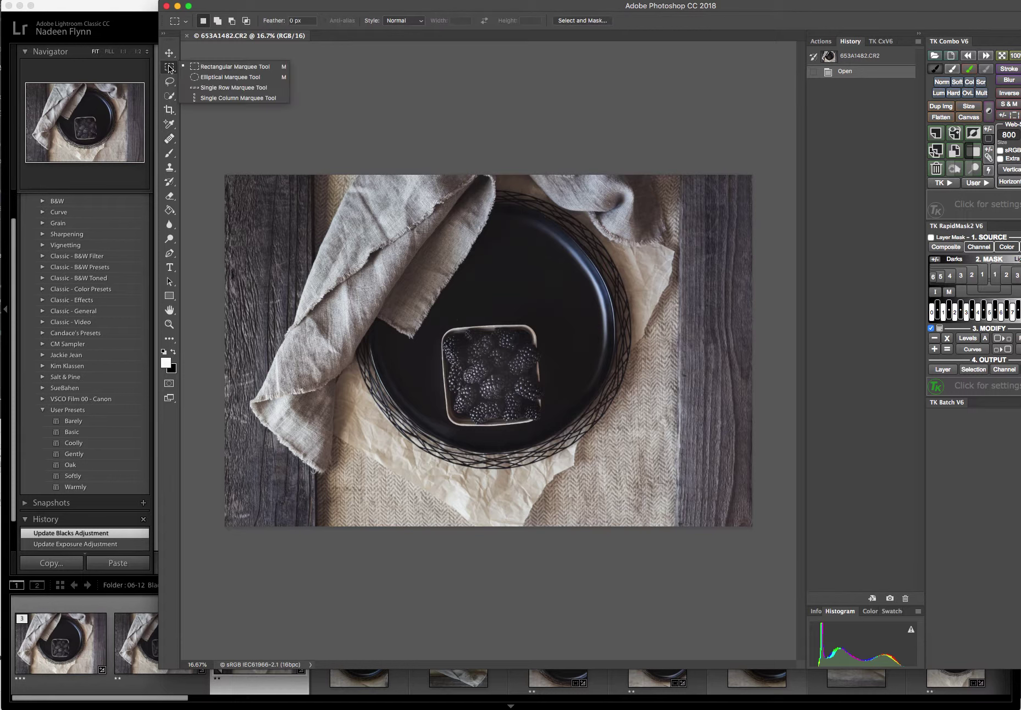
pyautogui.click(238, 67)
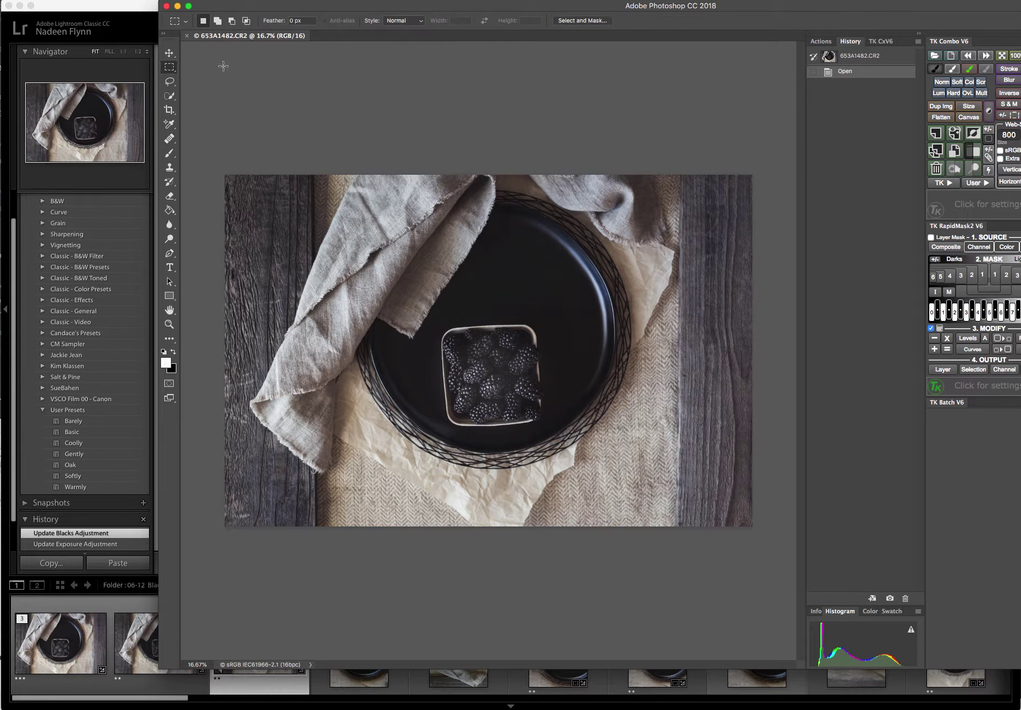
pyautogui.click(433, 319)
pyautogui.moveTo(432, 319); pyautogui.dragTo(550, 431)
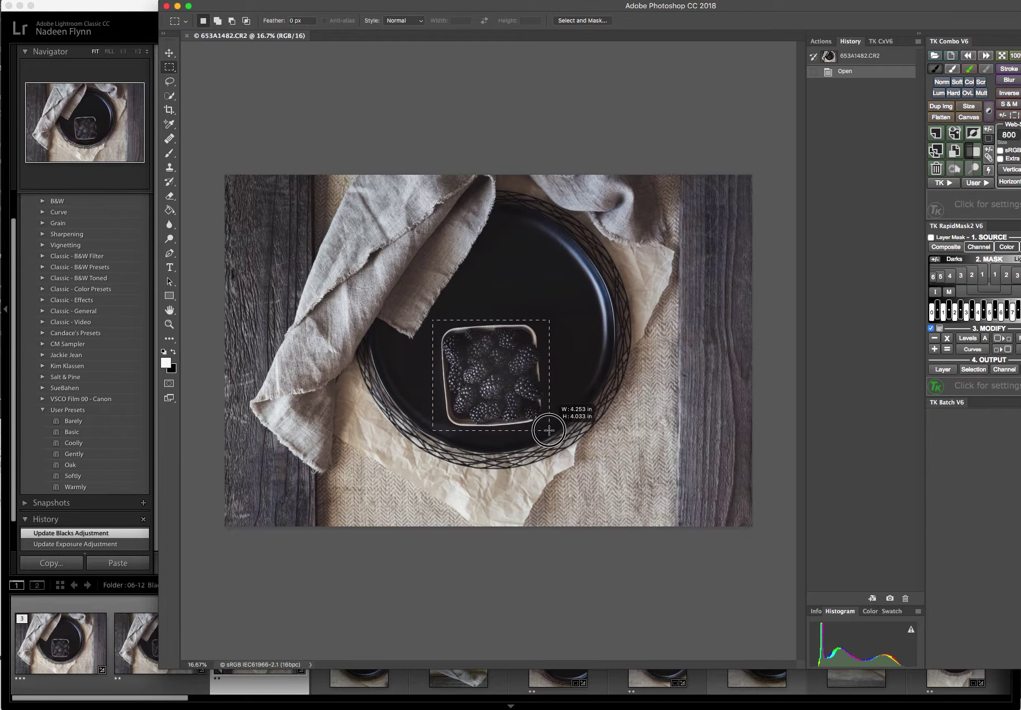
pyautogui.moveTo(549, 429); pyautogui.dragTo(552, 431)
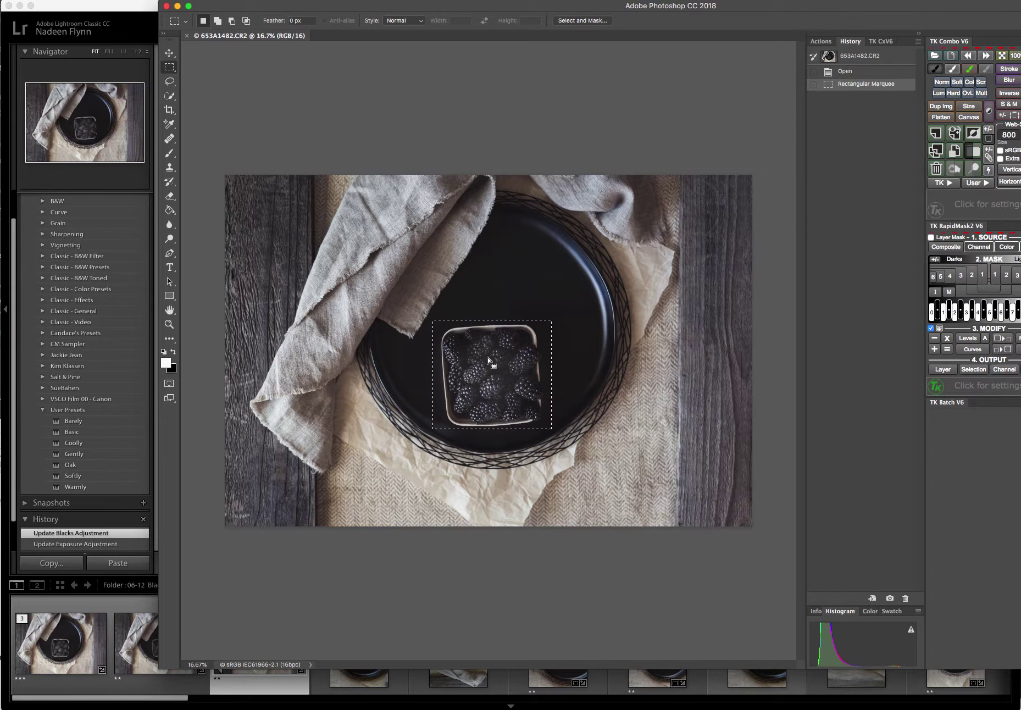
# Free-transform the selected berry box, rotating it about 3.53° so it sits straight, and apply.
pyautogui.click(170, 53)
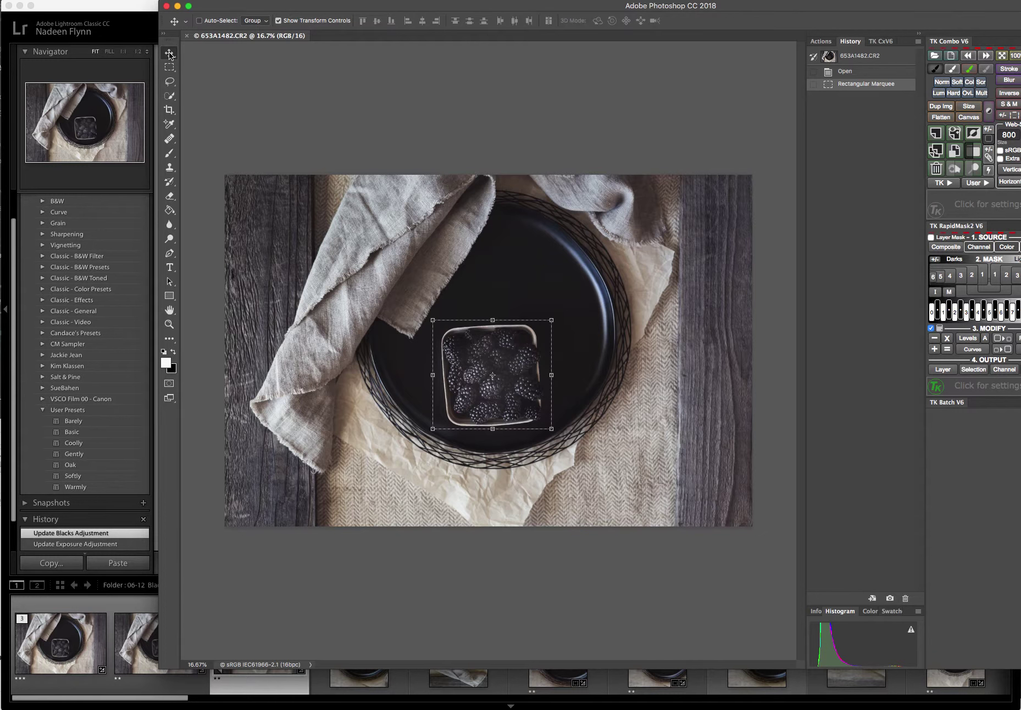
pyautogui.click(559, 319)
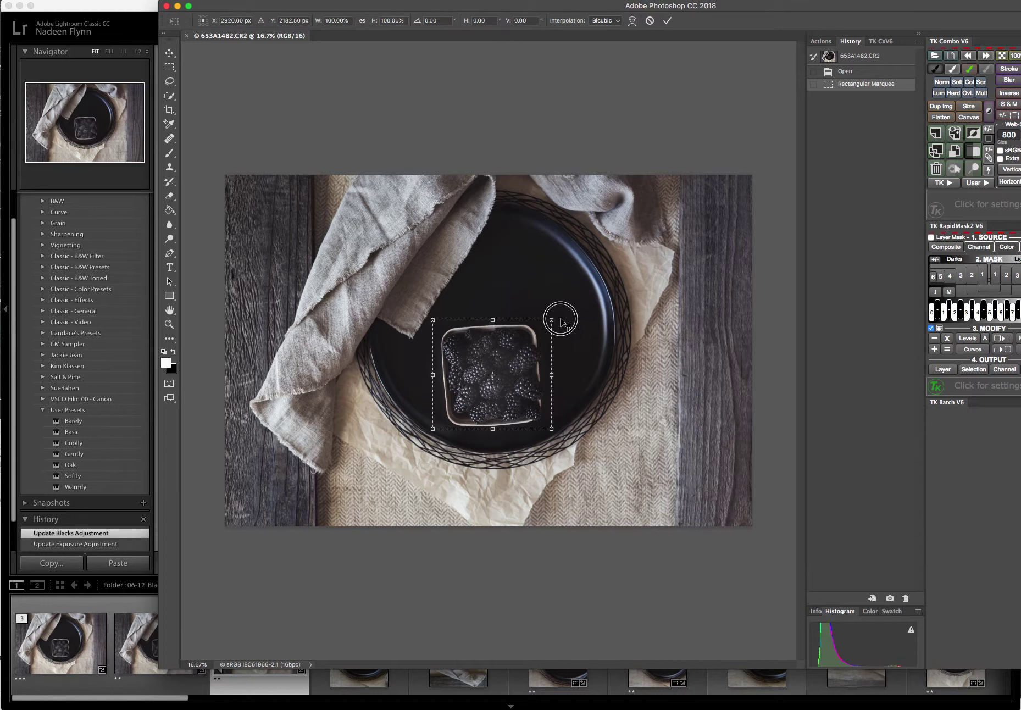
pyautogui.moveTo(560, 318); pyautogui.dragTo(561, 324)
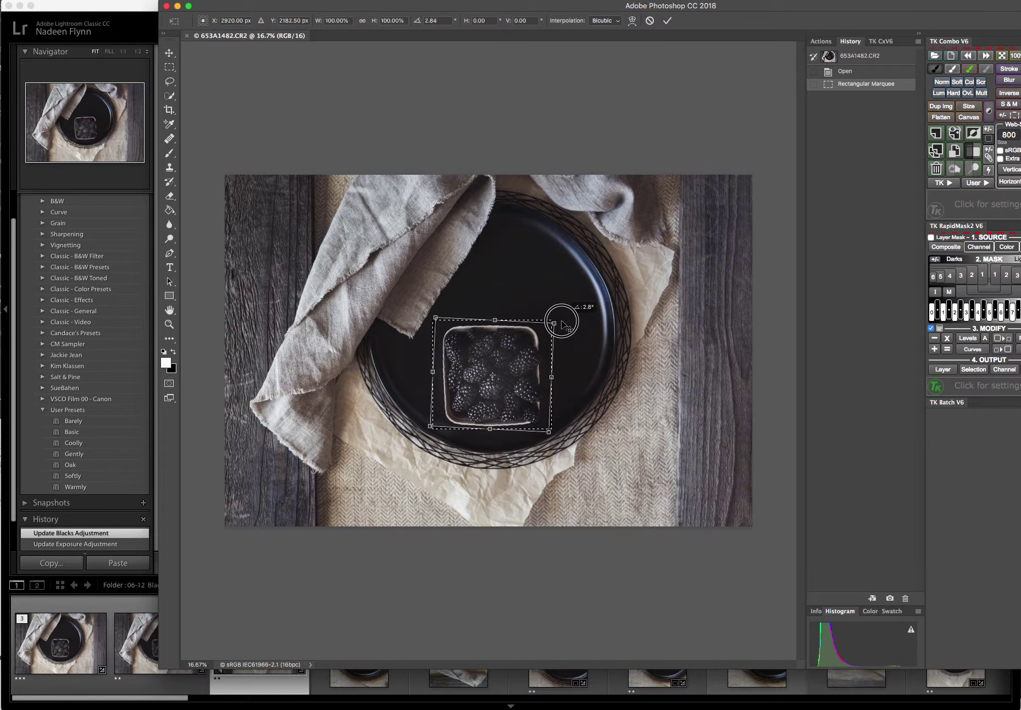
pyautogui.moveTo(561, 324); pyautogui.dragTo(562, 325)
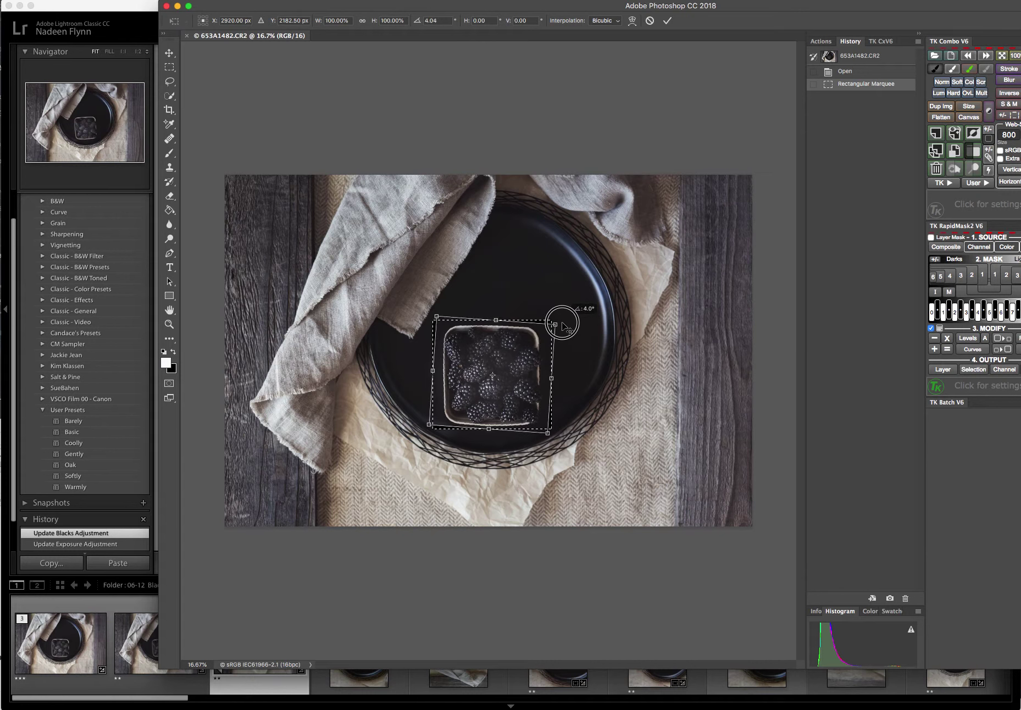
pyautogui.moveTo(563, 325); pyautogui.dragTo(562, 325)
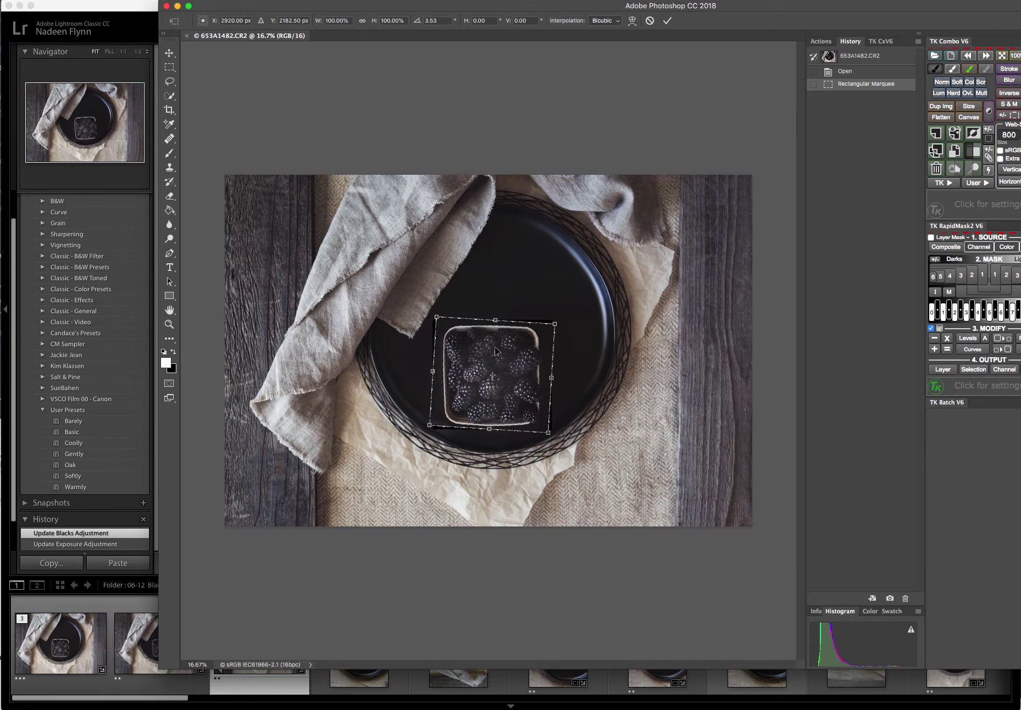
pyautogui.click(170, 68)
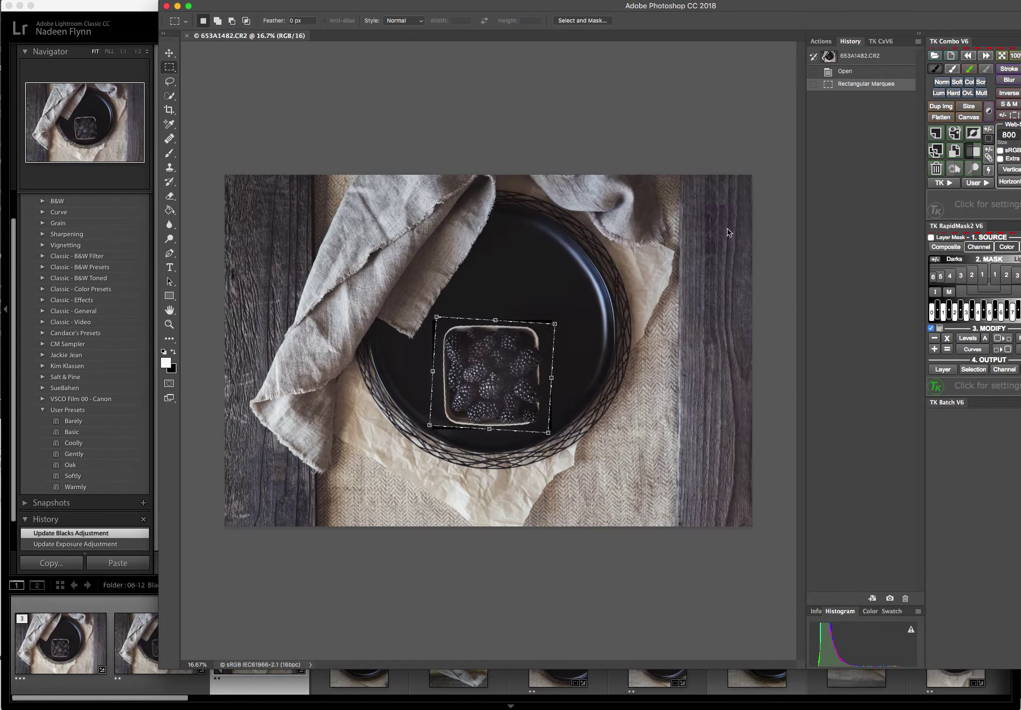
pyautogui.click(726, 230)
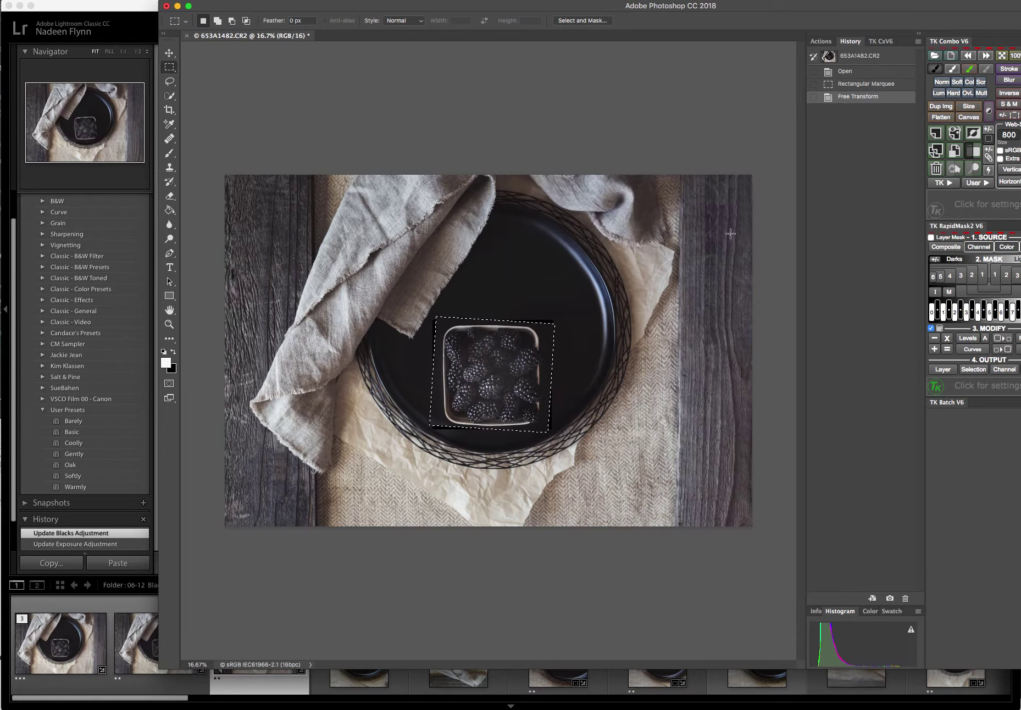
# Deselect, then zoom to 33.3% on the dark wedge gaps around the rotated box.
pyautogui.click(618, 378)
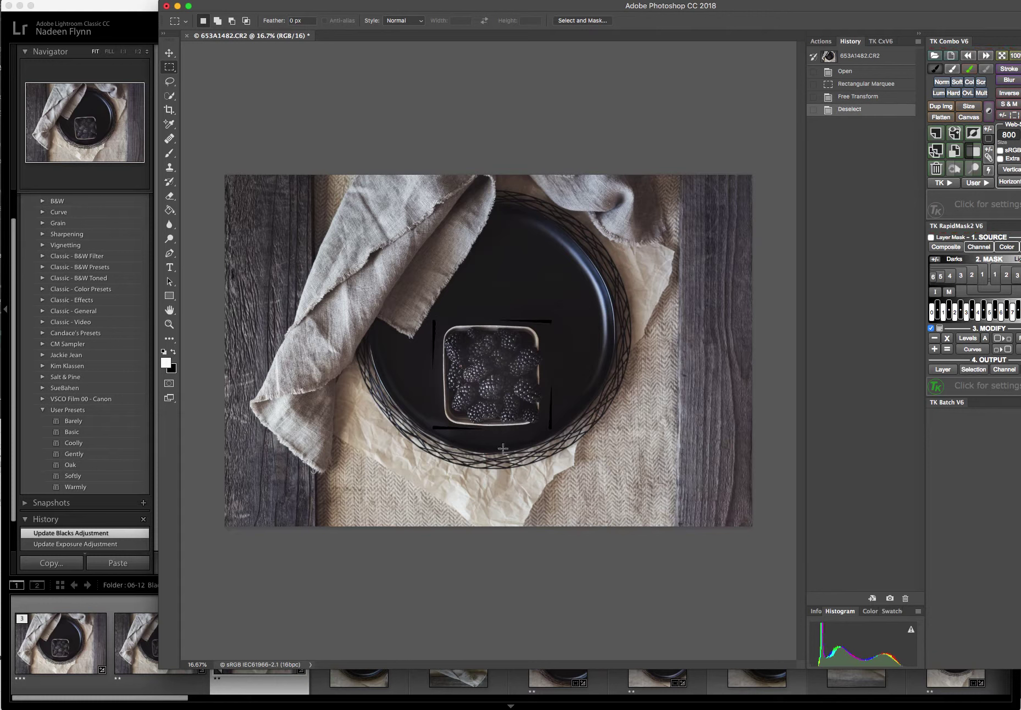
pyautogui.click(169, 324)
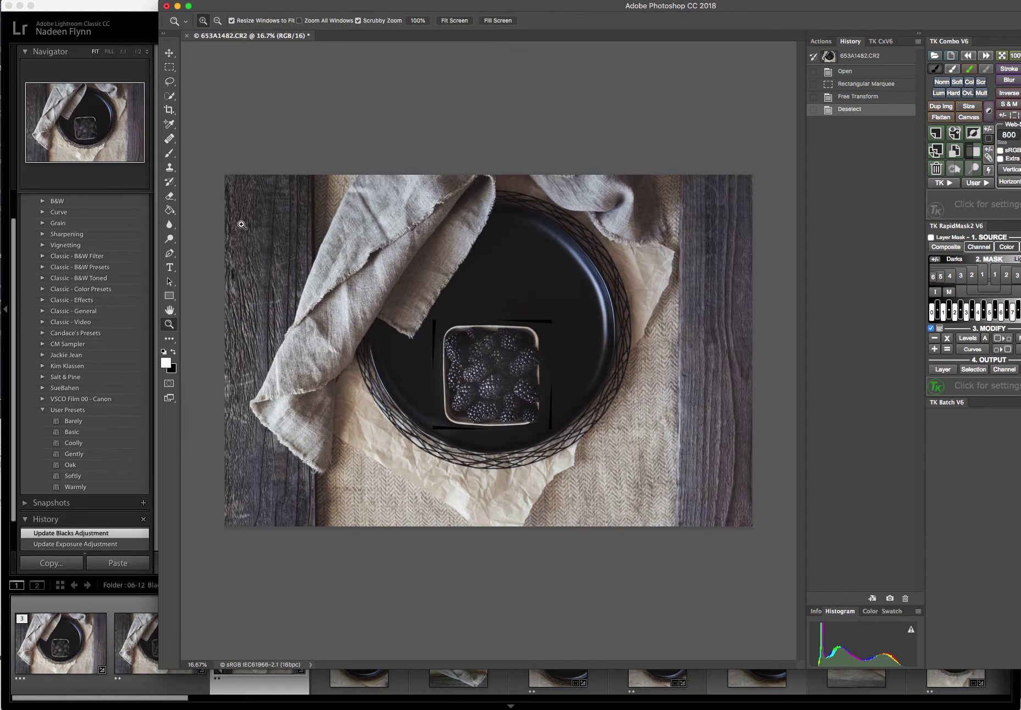
pyautogui.click(373, 424)
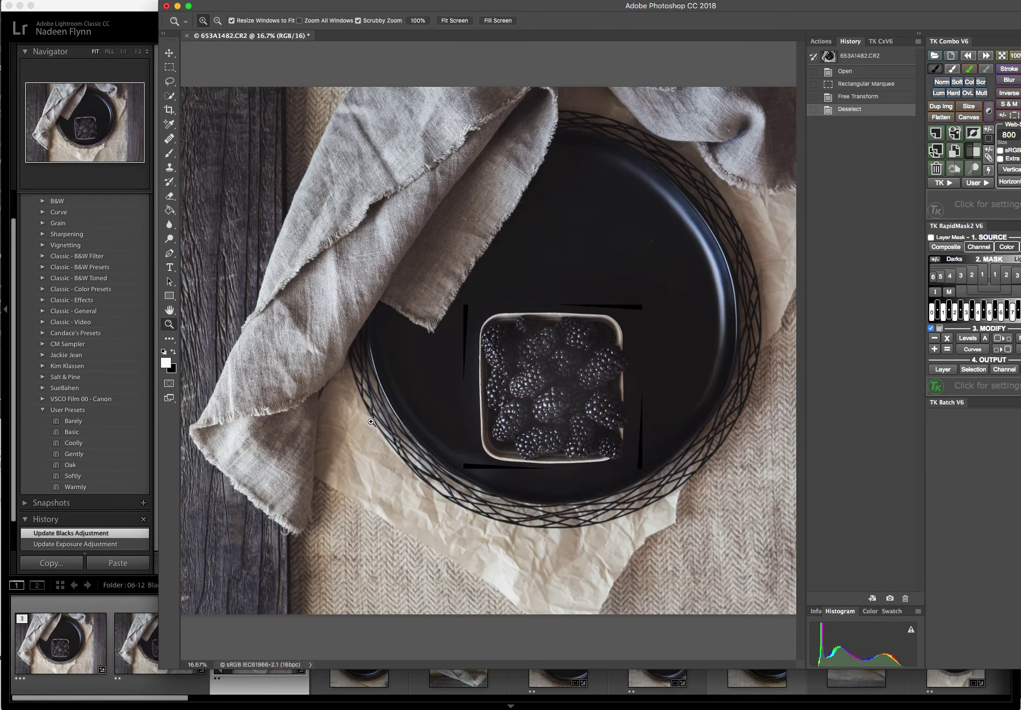
pyautogui.click(371, 424)
pyautogui.keyDown('alt'); pyautogui.click(418, 405); pyautogui.keyUp('alt')
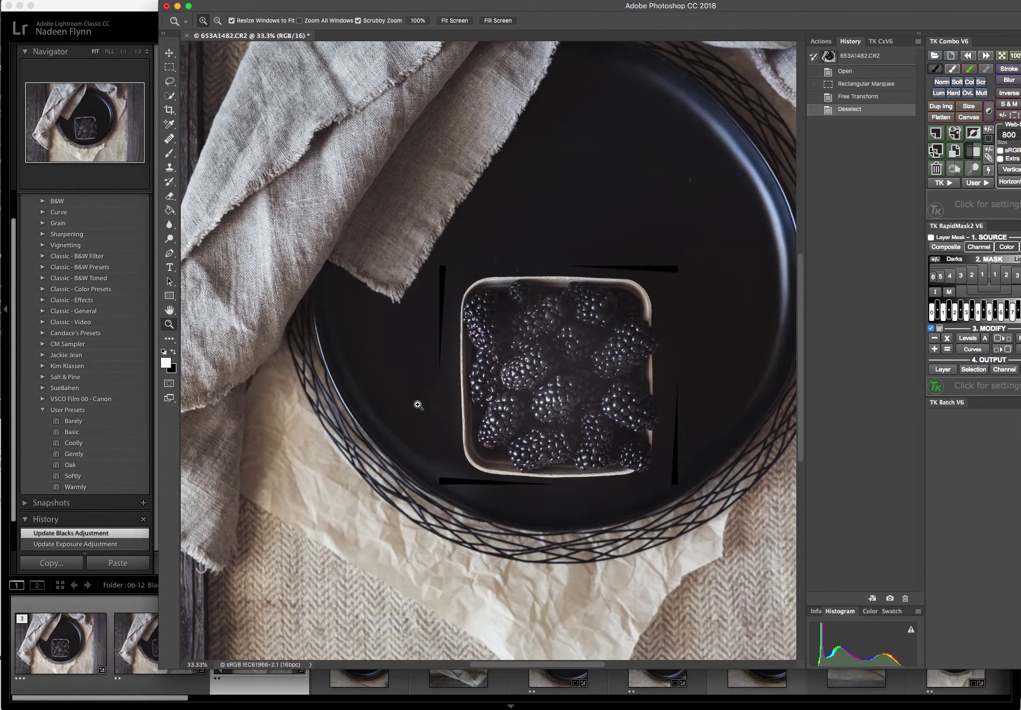
pyautogui.click(418, 405)
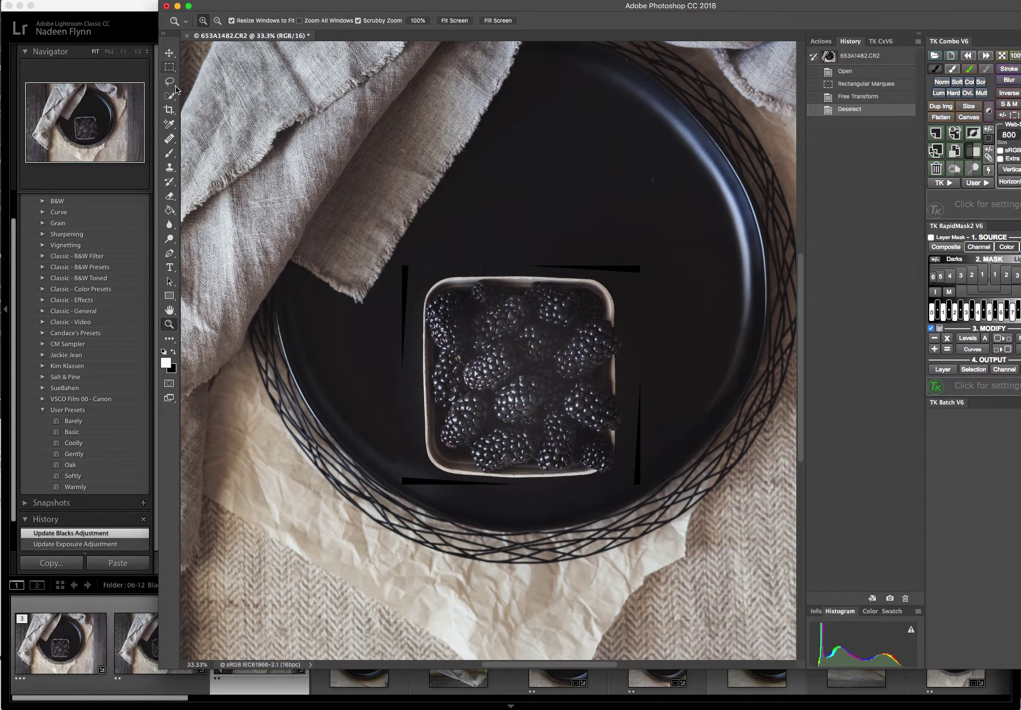
# With the Healing Brush sampling clean plate, paint out the streaks left, above and below the box.
pyautogui.click(168, 140)
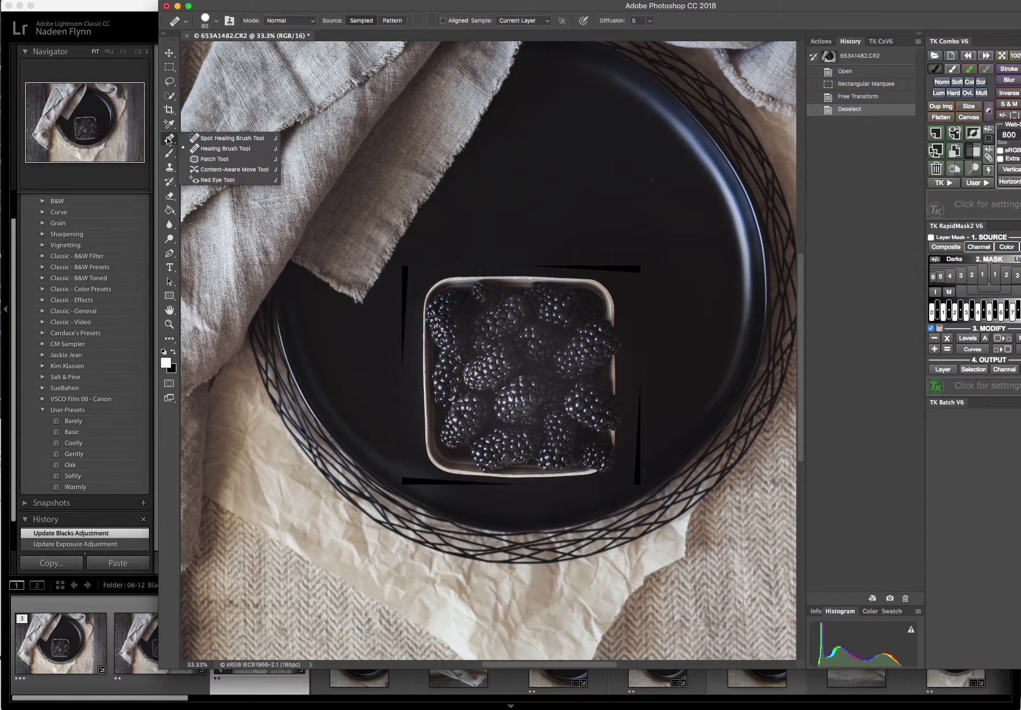
pyautogui.click(214, 148)
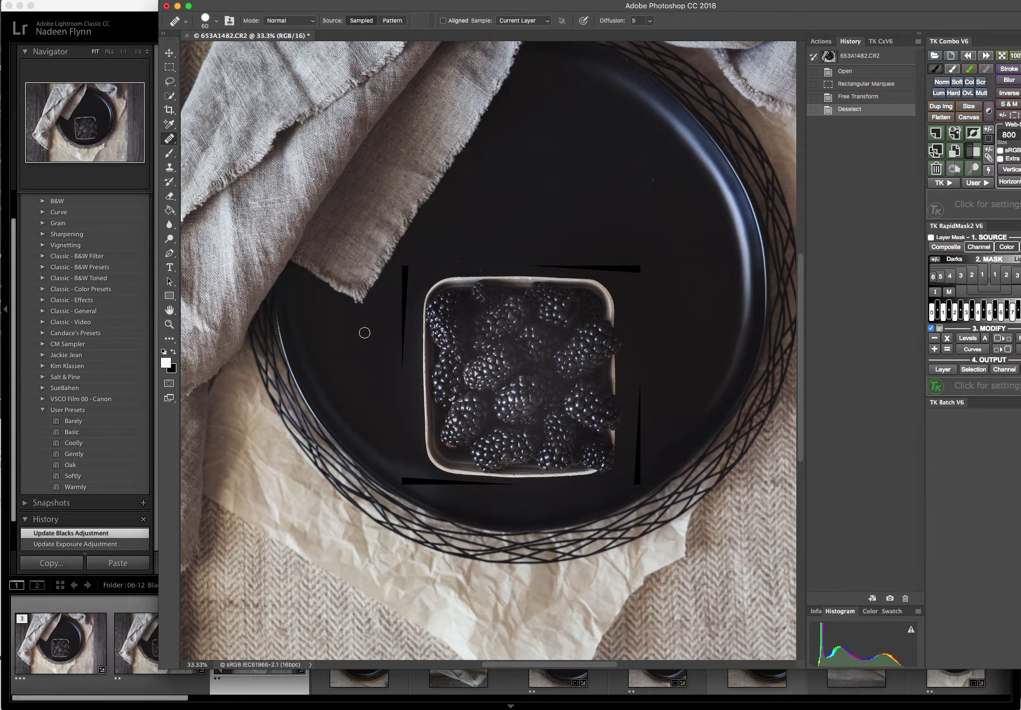
pyautogui.keyDown('alt'); pyautogui.click(391, 317); pyautogui.keyUp('alt')
pyautogui.moveTo(406, 262); pyautogui.dragTo(404, 272)
pyautogui.moveTo(402, 302); pyautogui.dragTo(401, 381)
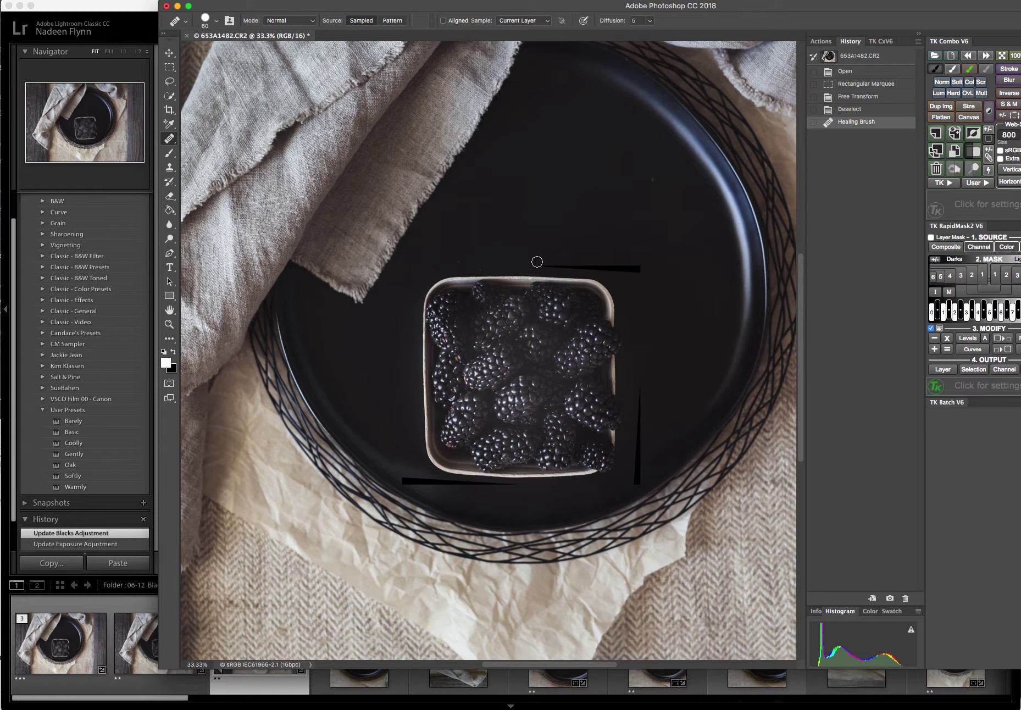
pyautogui.moveTo(530, 267); pyautogui.dragTo(652, 267)
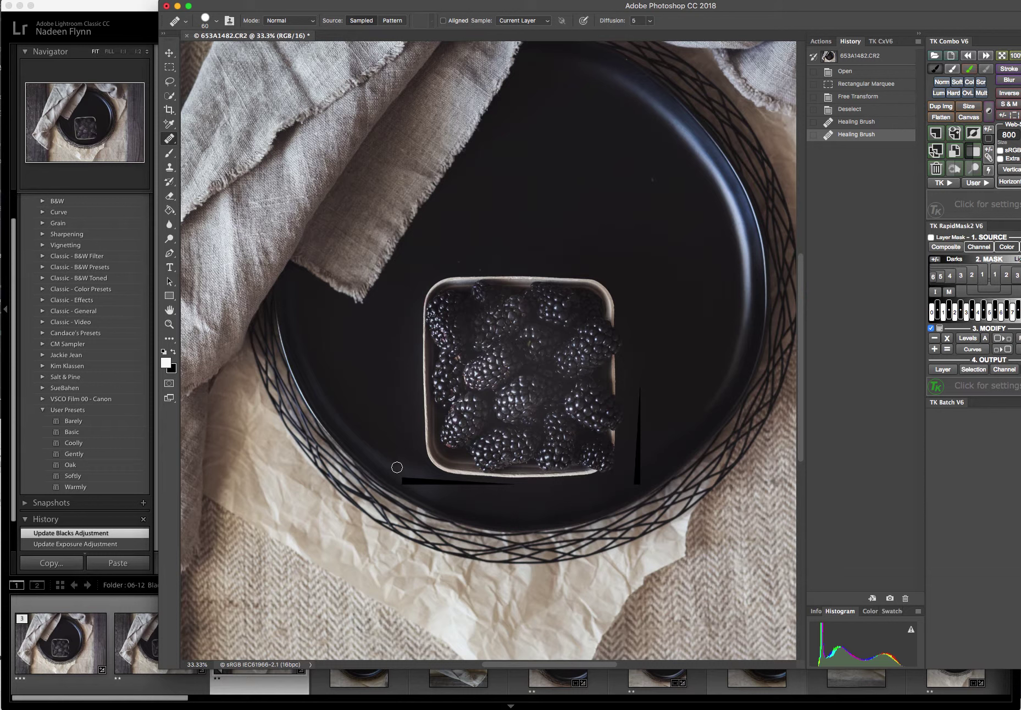
pyautogui.moveTo(404, 481)
pyautogui.mouseDown()
pyautogui.moveTo(451, 483)
pyautogui.moveTo(442, 494)
pyautogui.moveTo(455, 497)
pyautogui.moveTo(463, 486)
pyautogui.moveTo(419, 486)
pyautogui.moveTo(451, 487)
pyautogui.moveTo(418, 482)
pyautogui.mouseUp()
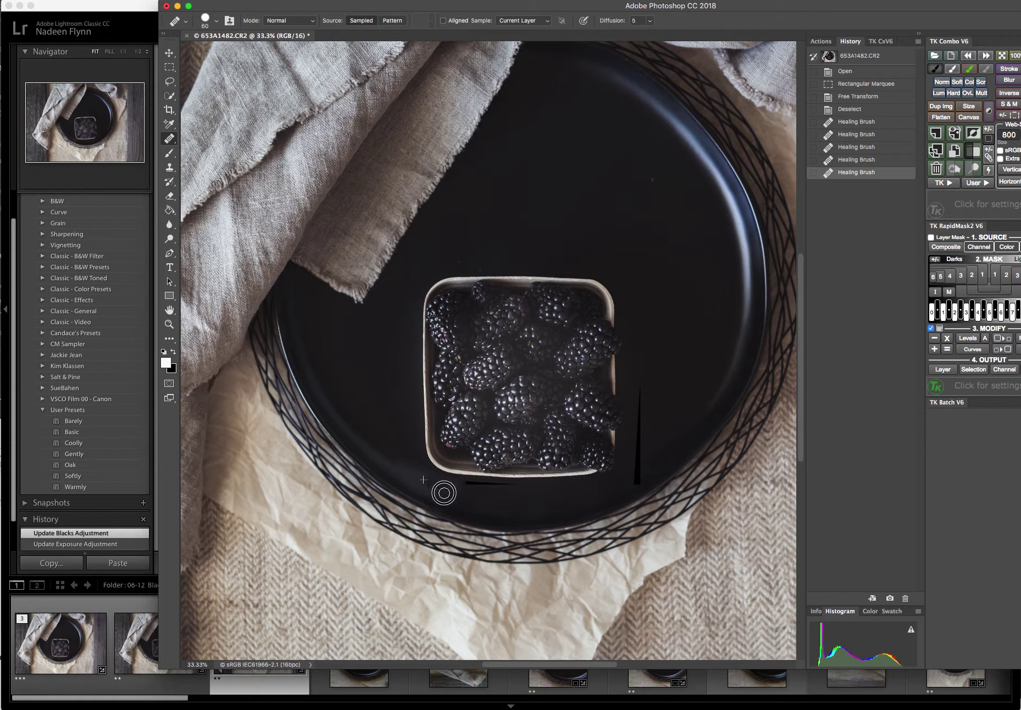
pyautogui.click(442, 491)
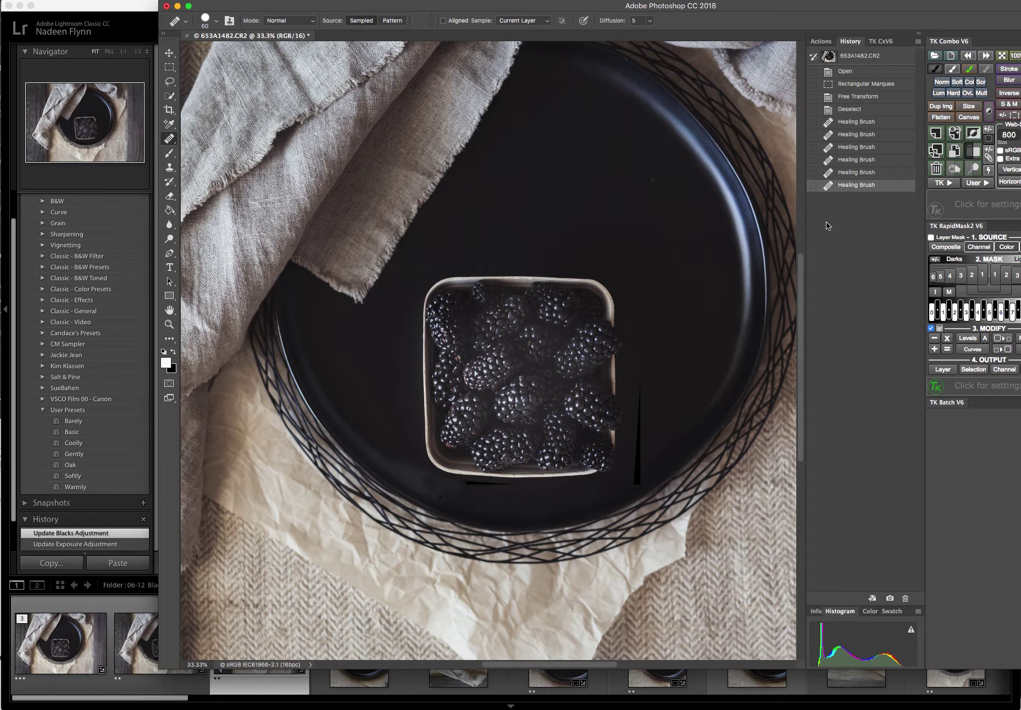
# Step back three healing states in the History panel.
pyautogui.click(866, 161)
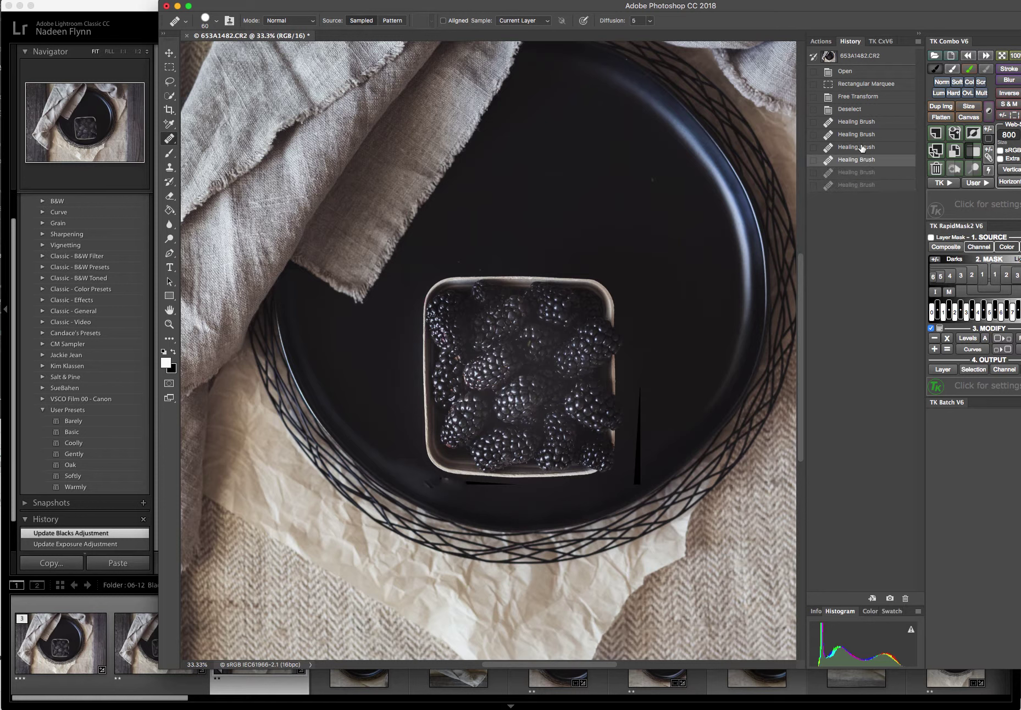
pyautogui.click(862, 148)
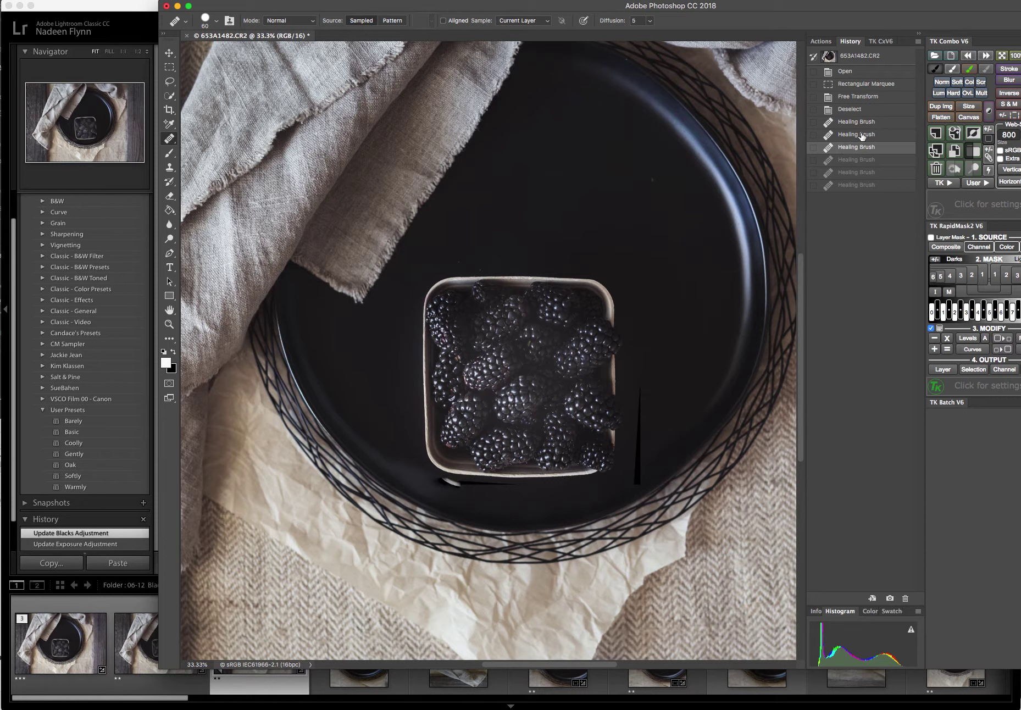
pyautogui.click(861, 135)
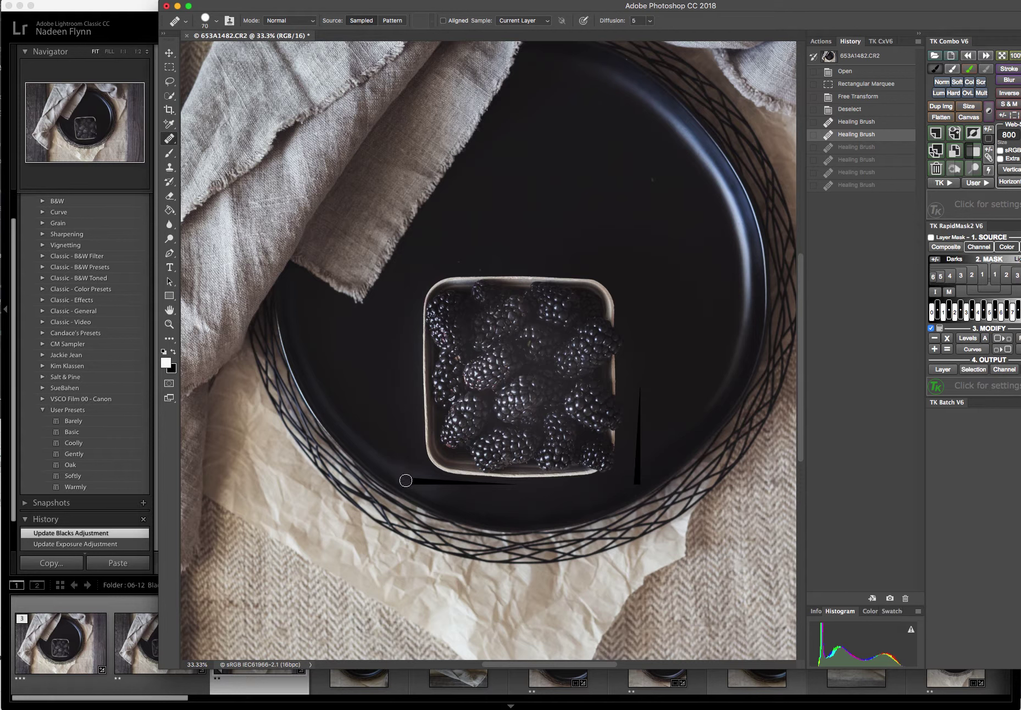
# Re-heal the black streak beneath the basket with several Healing Brush strokes.
pyautogui.moveTo(405, 482); pyautogui.dragTo(431, 482)
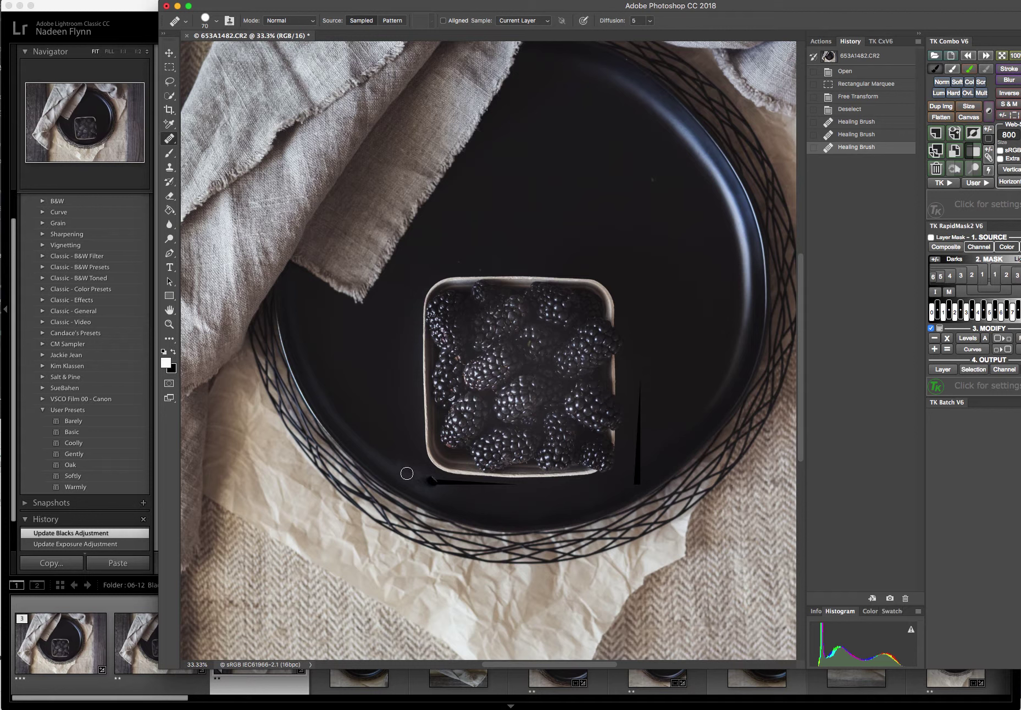
pyautogui.moveTo(424, 478); pyautogui.dragTo(436, 483)
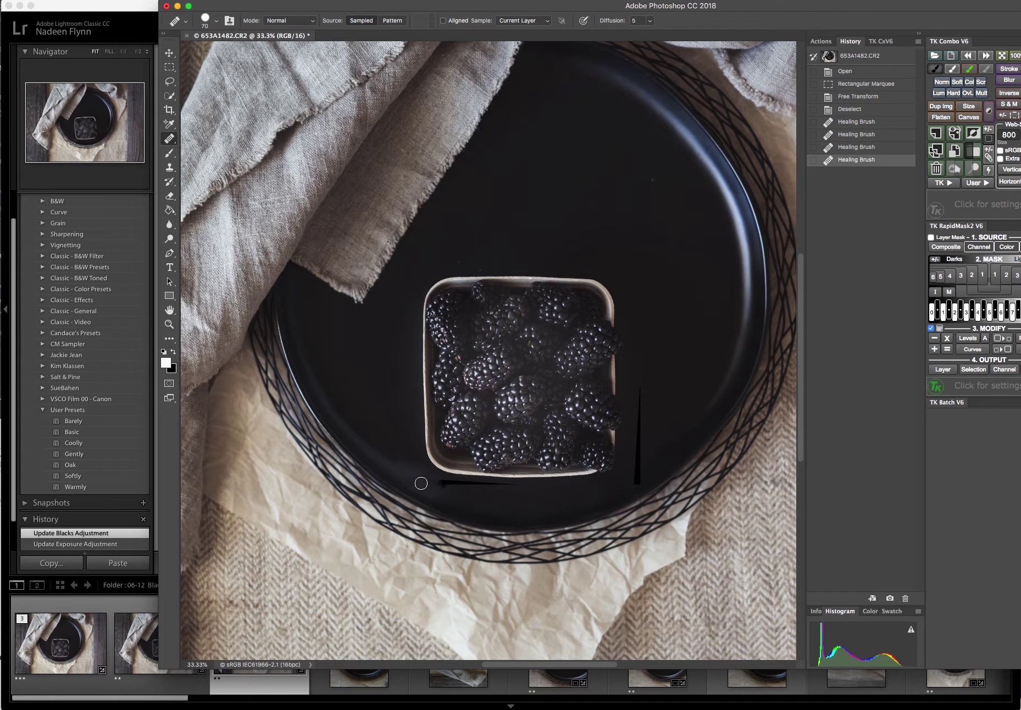
pyautogui.moveTo(411, 481); pyautogui.dragTo(437, 487)
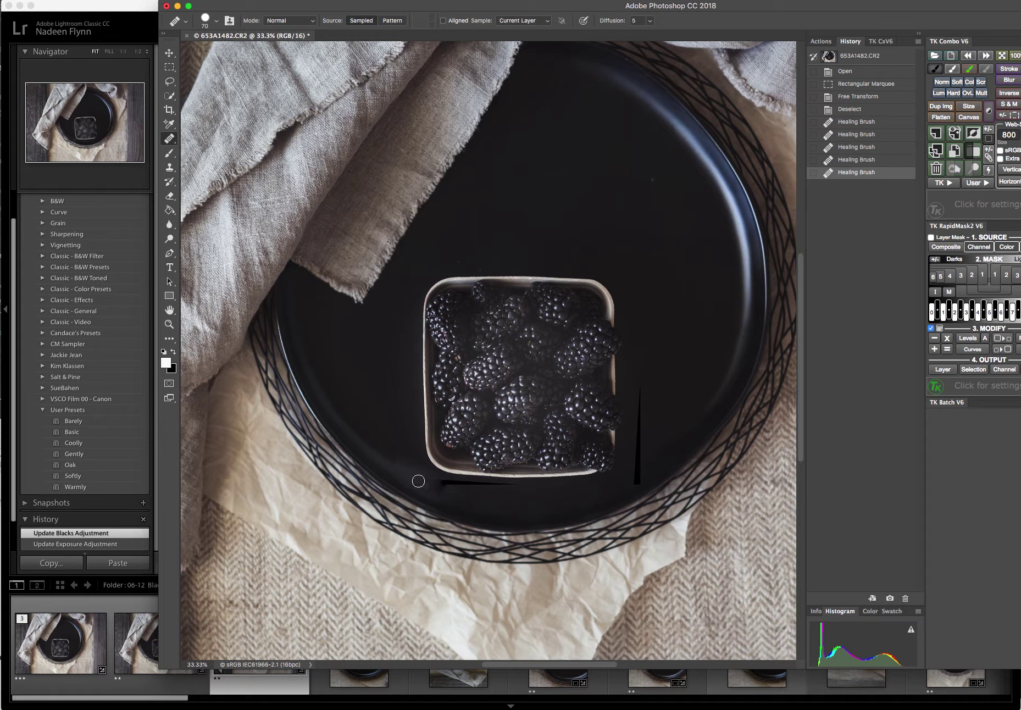
pyautogui.moveTo(447, 491); pyautogui.dragTo(461, 497)
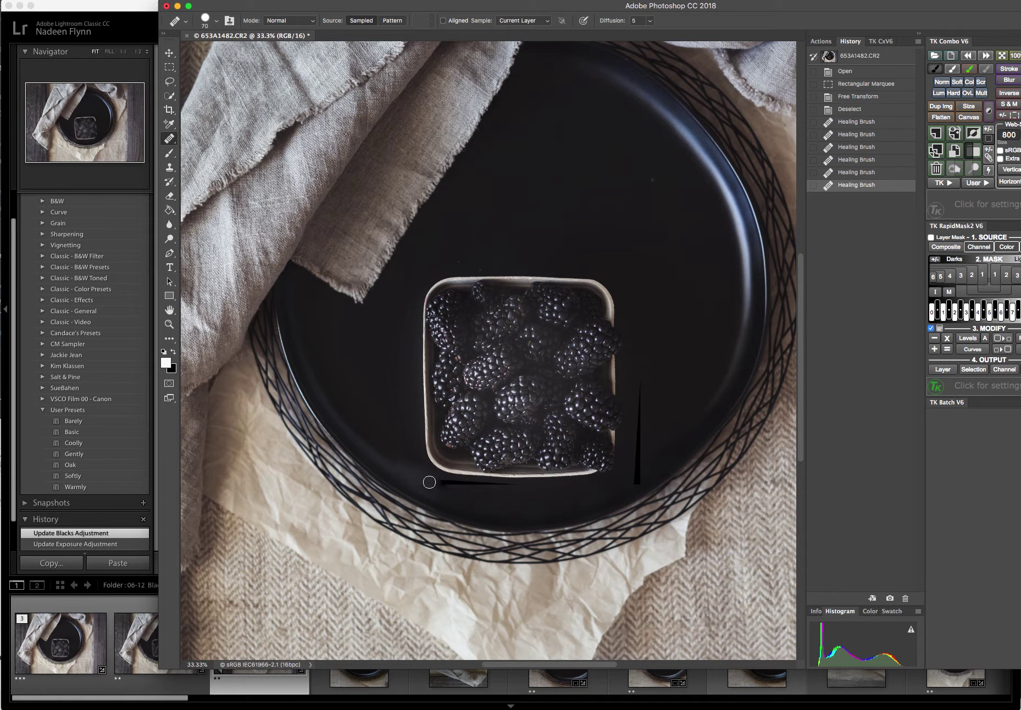
pyautogui.moveTo(423, 480); pyautogui.dragTo(458, 487)
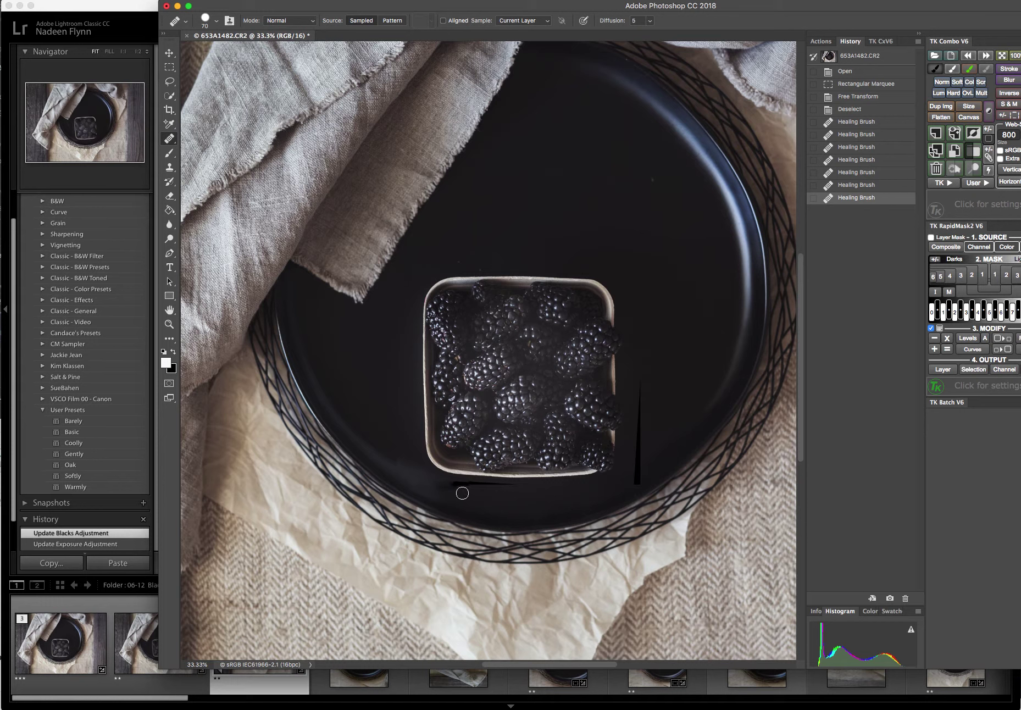
pyautogui.moveTo(442, 483); pyautogui.dragTo(521, 488)
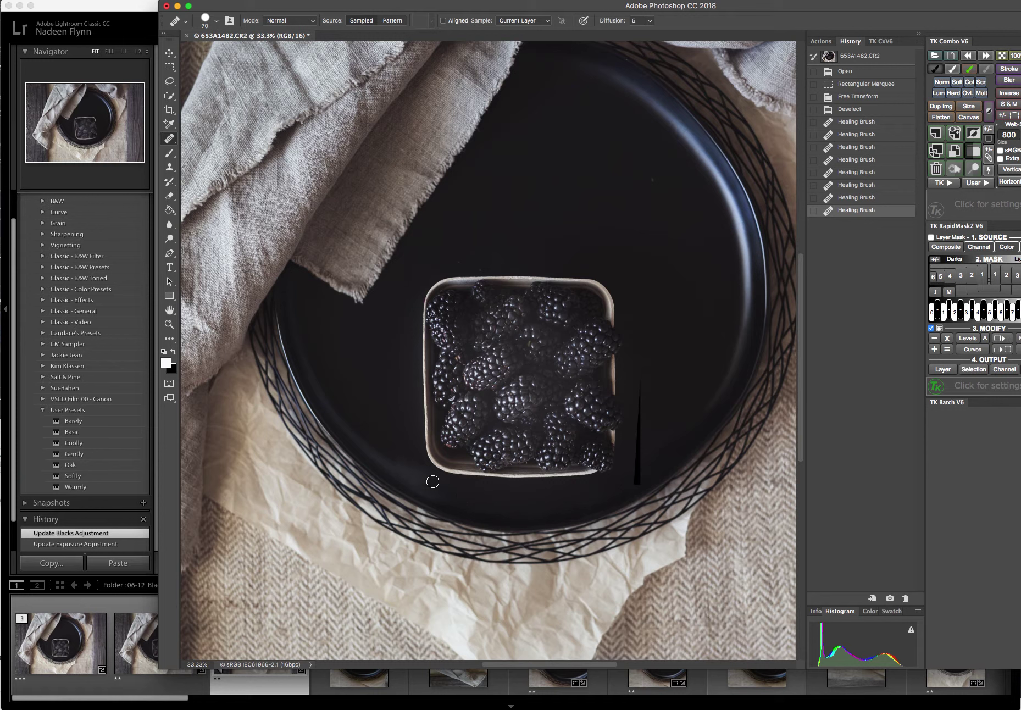
pyautogui.moveTo(433, 481); pyautogui.dragTo(462, 502)
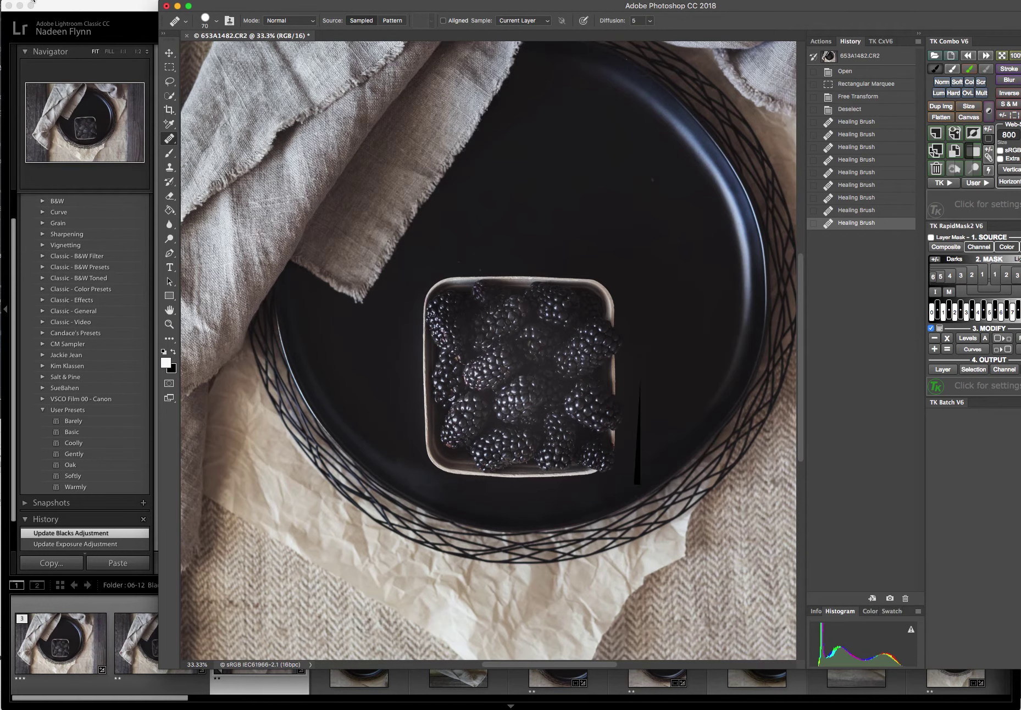
pyautogui.click(30, 1)
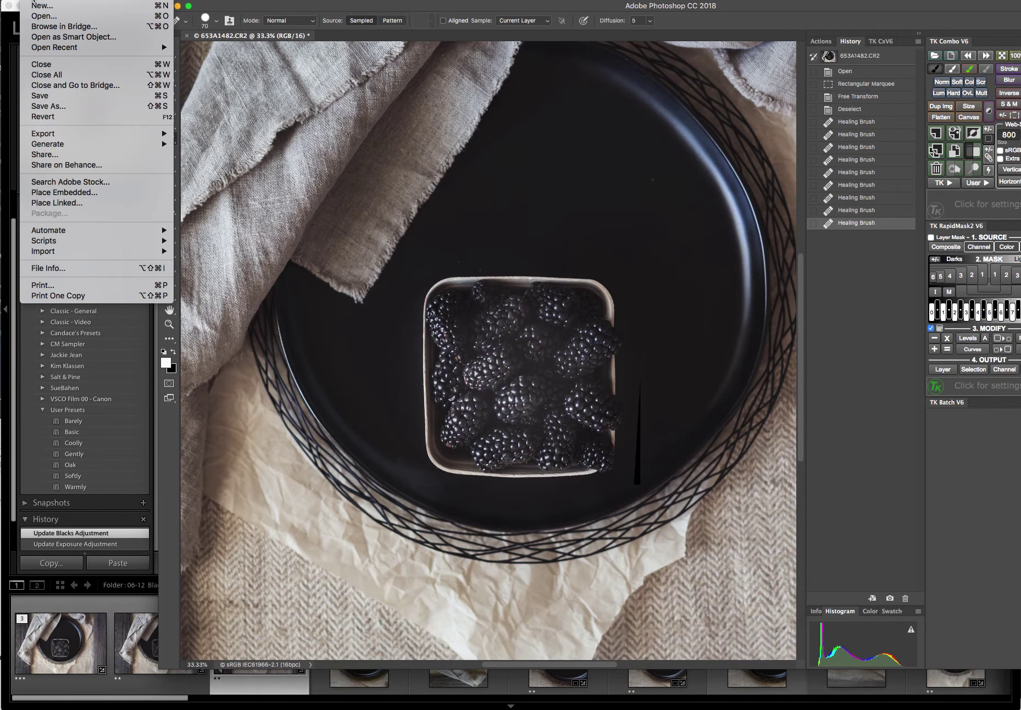
# Save the healed image and return to Lightroom, where 653A1482-Edit-2.psd appears.
pyautogui.click(47, 98)
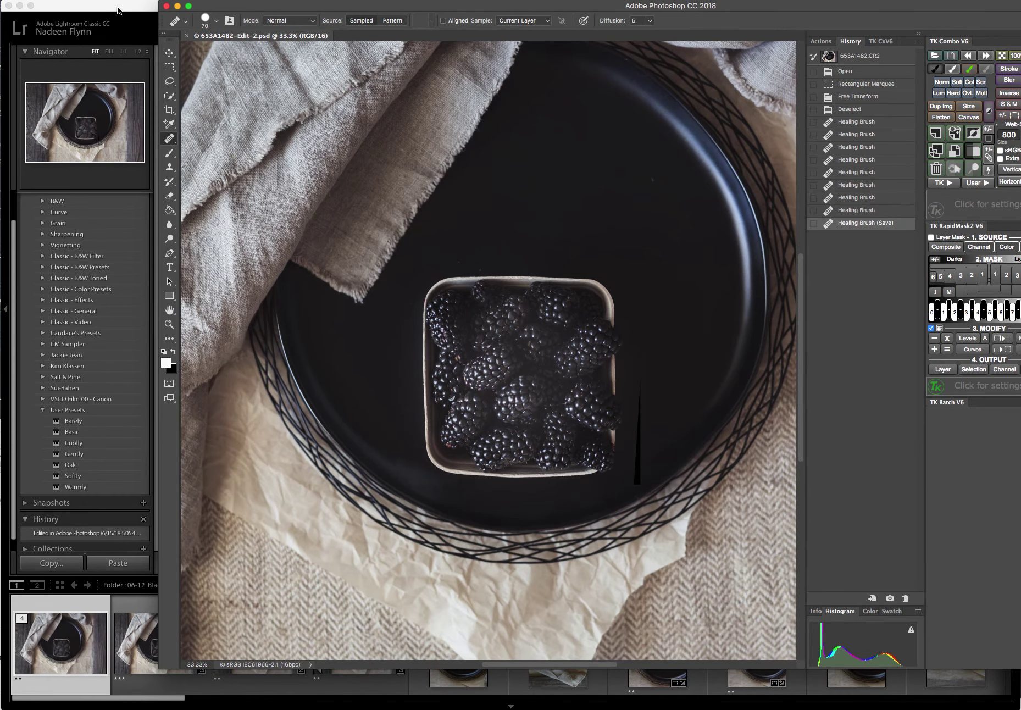
pyautogui.click(118, 9)
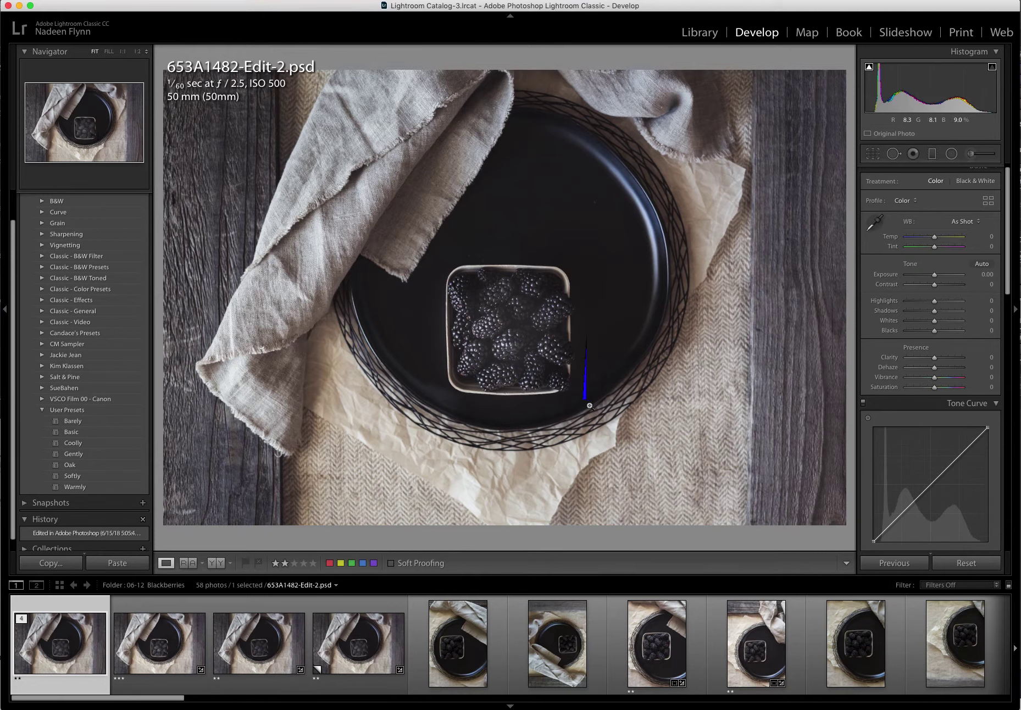
# Heal the vertical streak right of the berry basket with the Spot Removal tool.
pyautogui.click(895, 155)
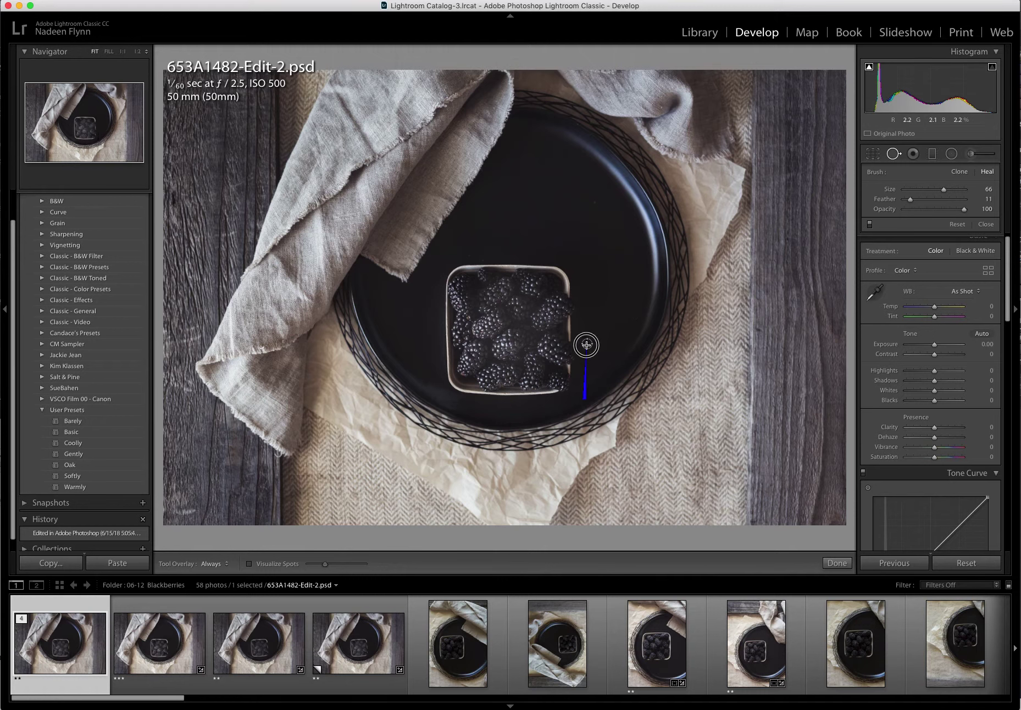
pyautogui.moveTo(586, 344)
pyautogui.mouseDown()
pyautogui.moveTo(583, 401)
pyautogui.moveTo(600, 360)
pyautogui.mouseUp()
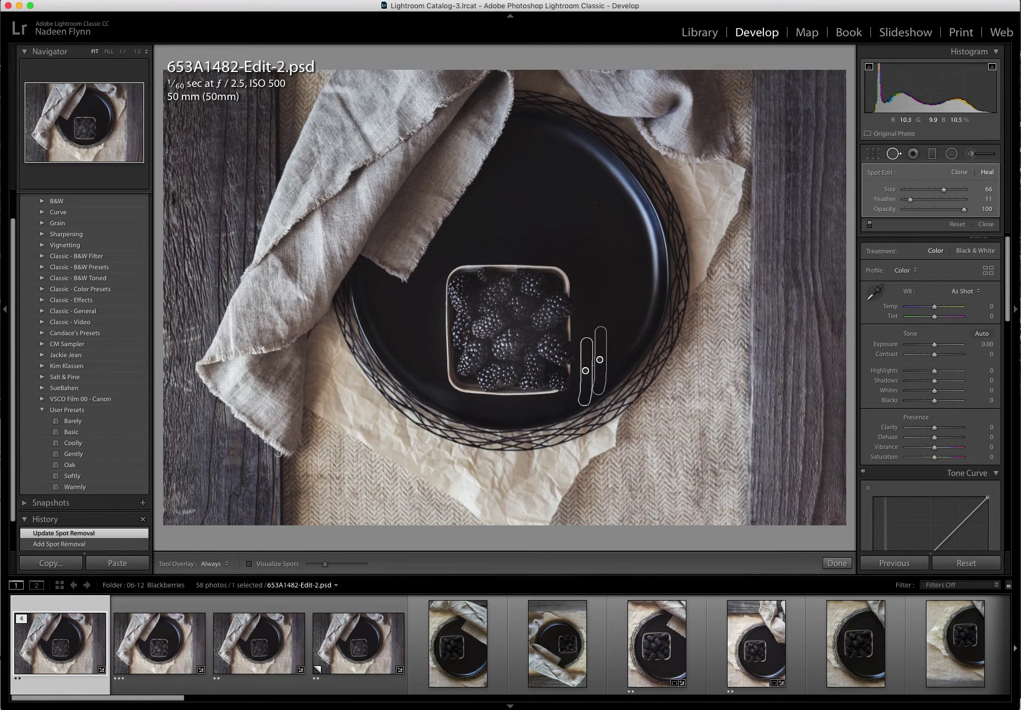
pyautogui.click(893, 155)
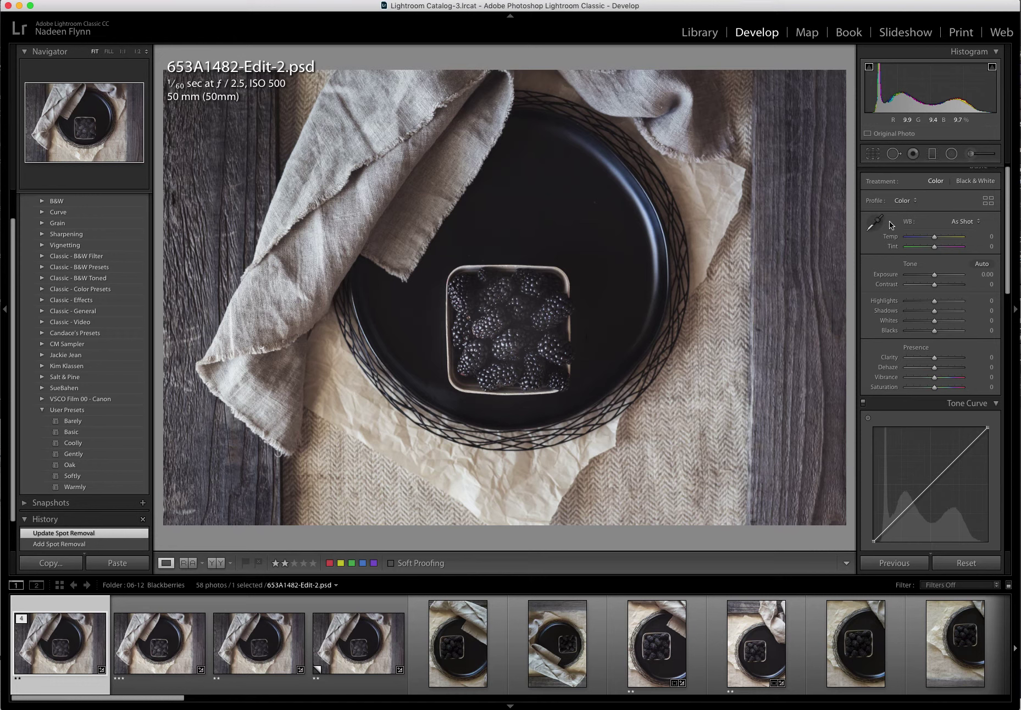
# Add a circular Radial Filter centred on the berries with the Clarity effect set to 46.
pyautogui.click(951, 154)
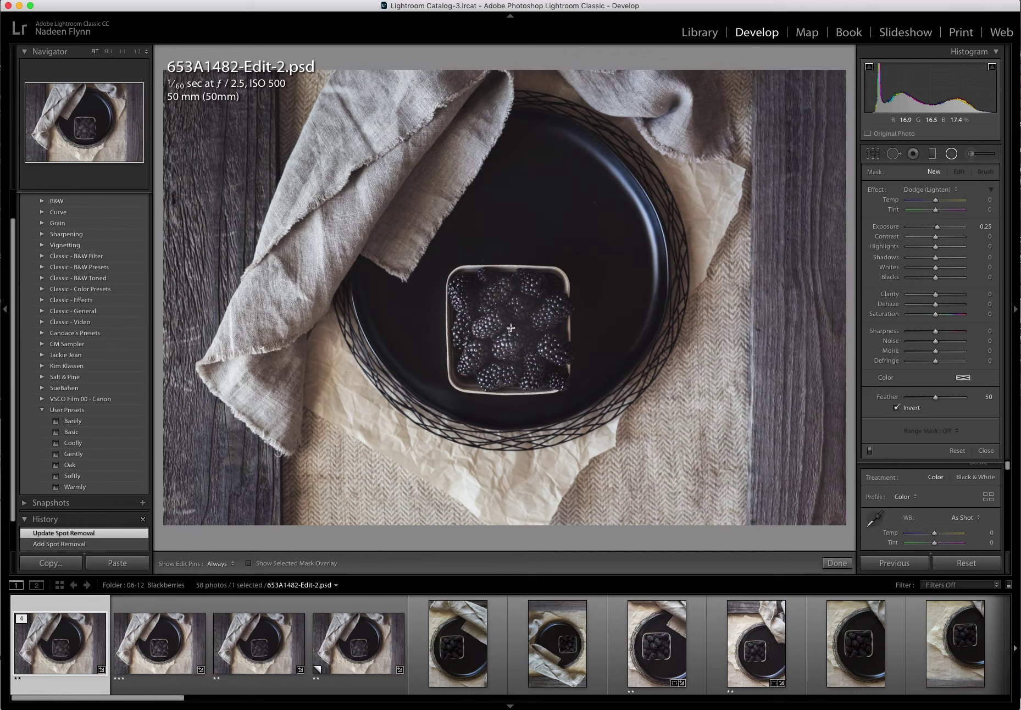
pyautogui.moveTo(510, 323); pyautogui.dragTo(568, 387)
pyautogui.moveTo(512, 256); pyautogui.dragTo(511, 269)
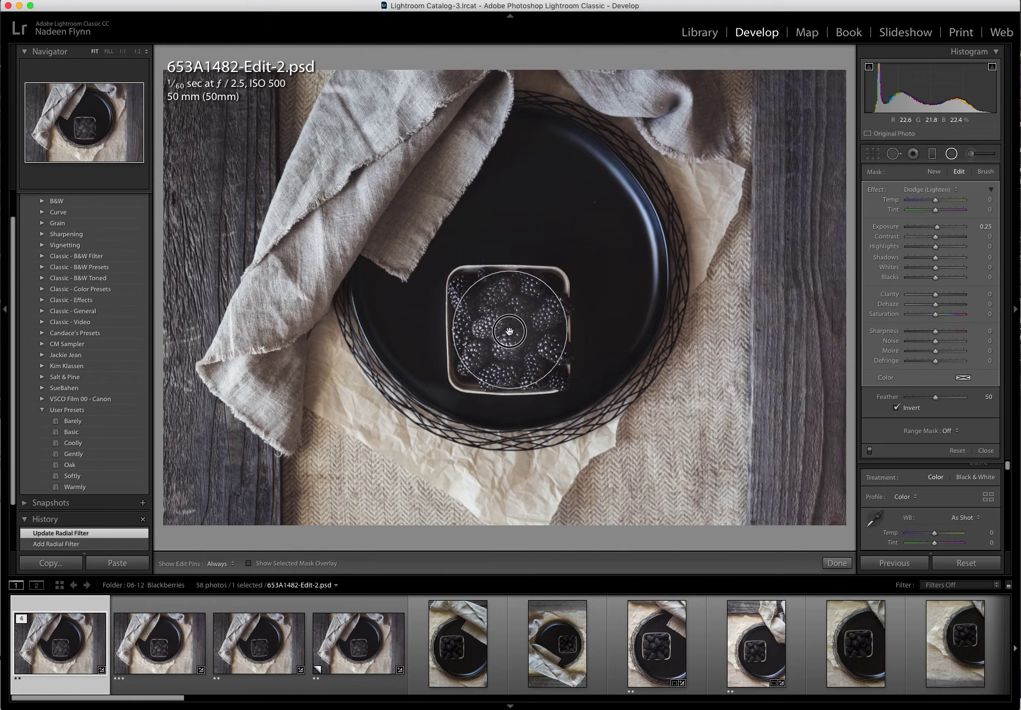
pyautogui.moveTo(509, 329); pyautogui.dragTo(510, 330)
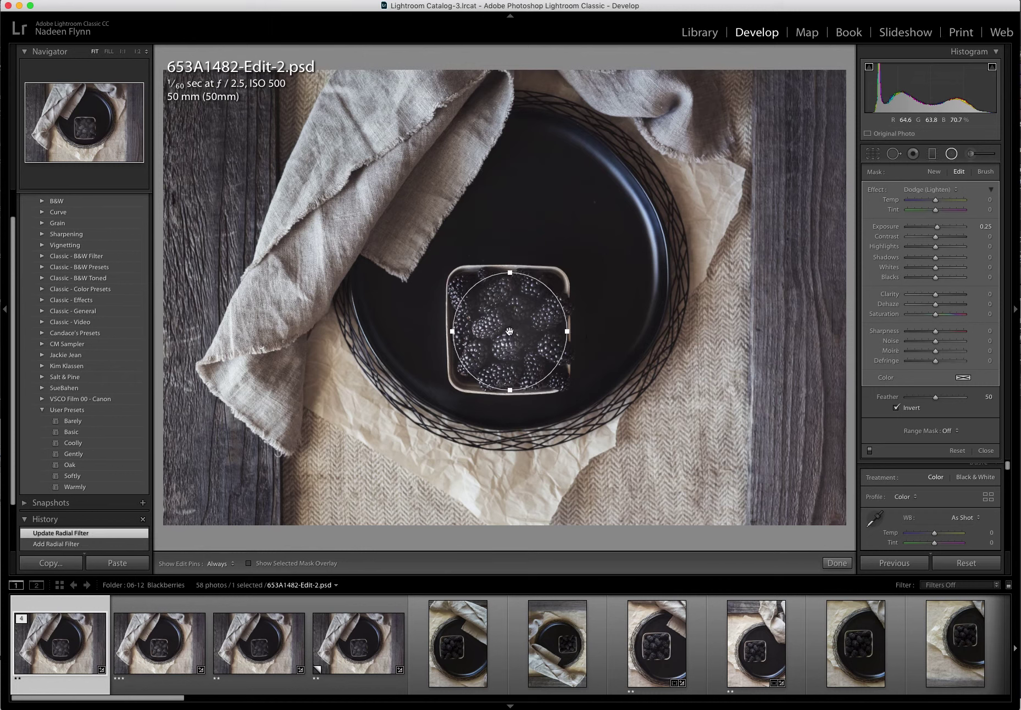
pyautogui.click(958, 189)
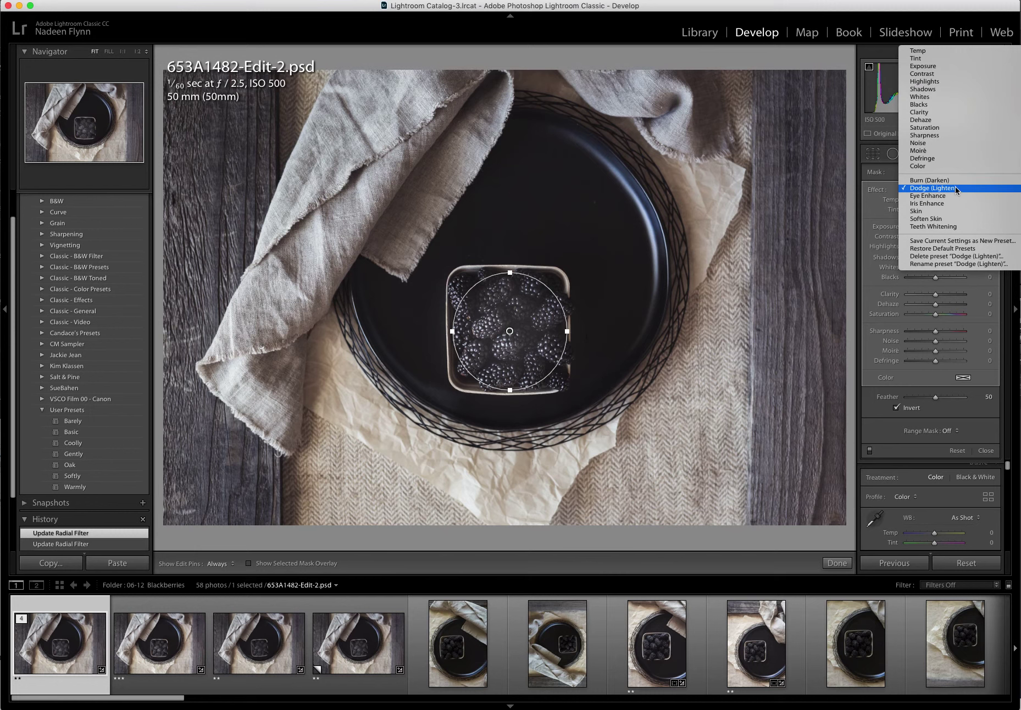
pyautogui.click(944, 112)
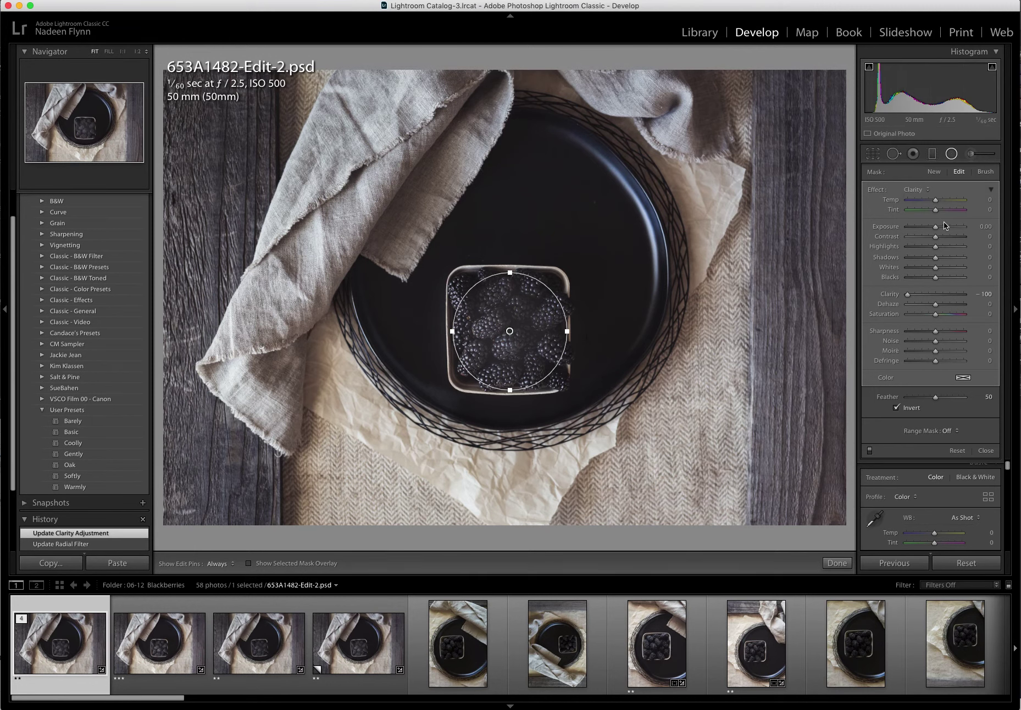
pyautogui.moveTo(907, 295); pyautogui.dragTo(948, 297)
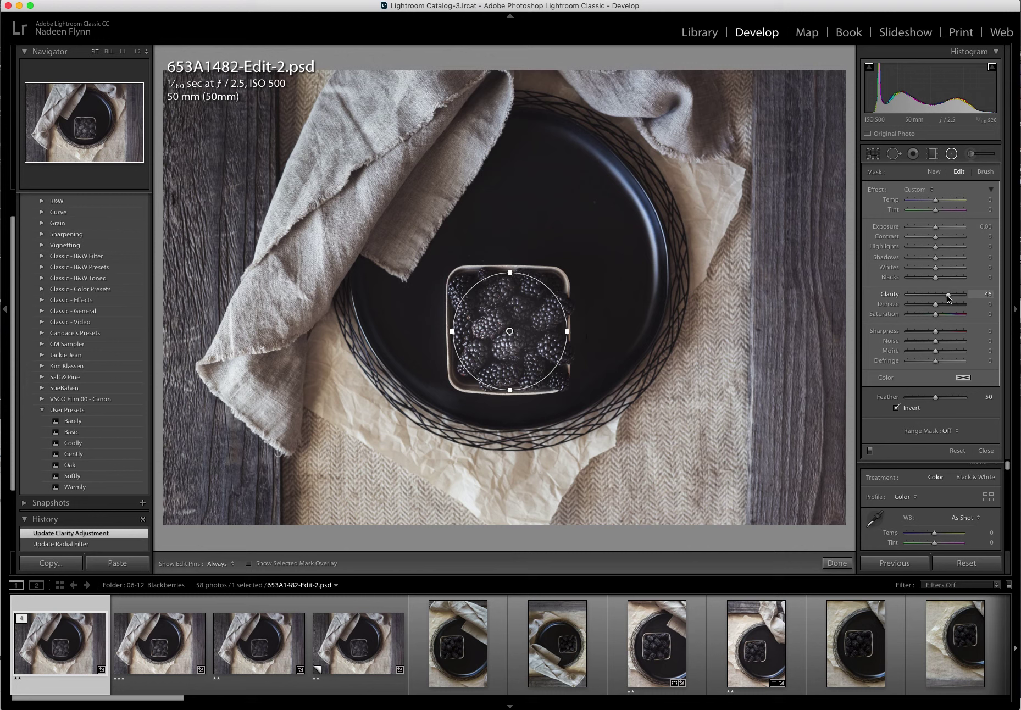
pyautogui.click(951, 155)
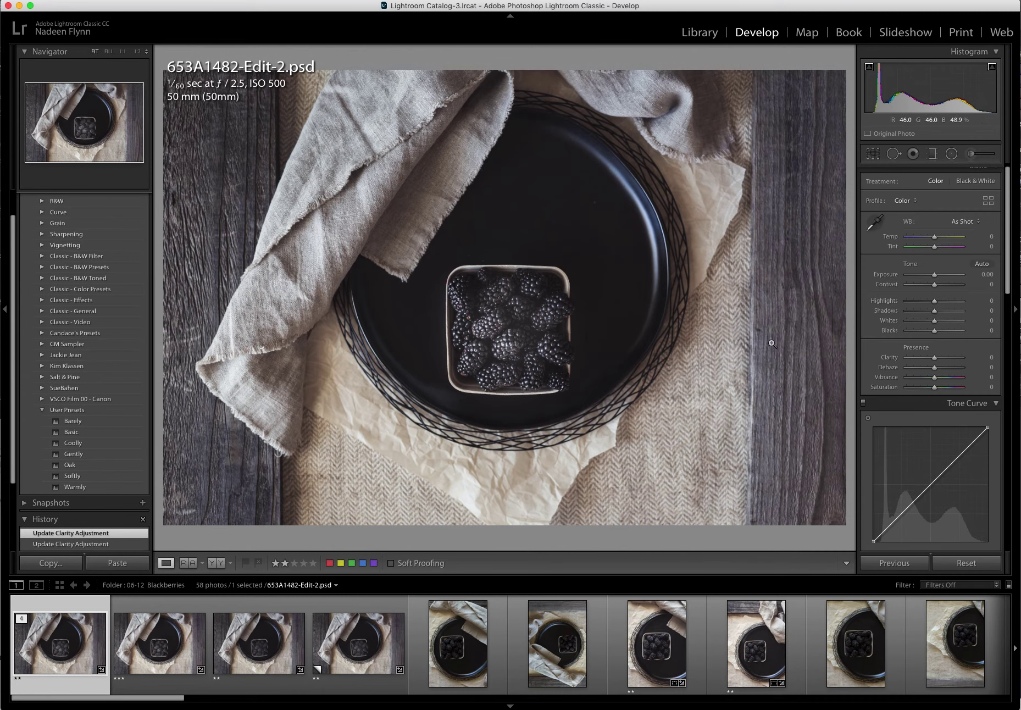
# In Library, rate the photo 3 stars and export it as JPEG WebSite-1482ps with the Wht-2017LL watermark.
pyautogui.click(708, 36)
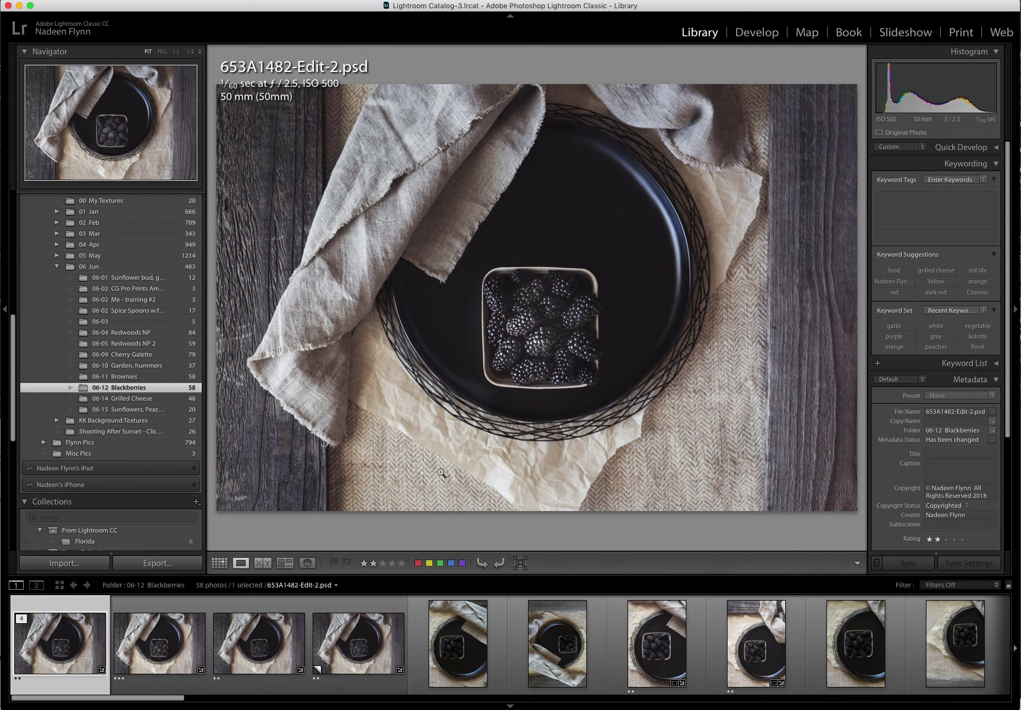
pyautogui.click(384, 564)
pyautogui.click(171, 564)
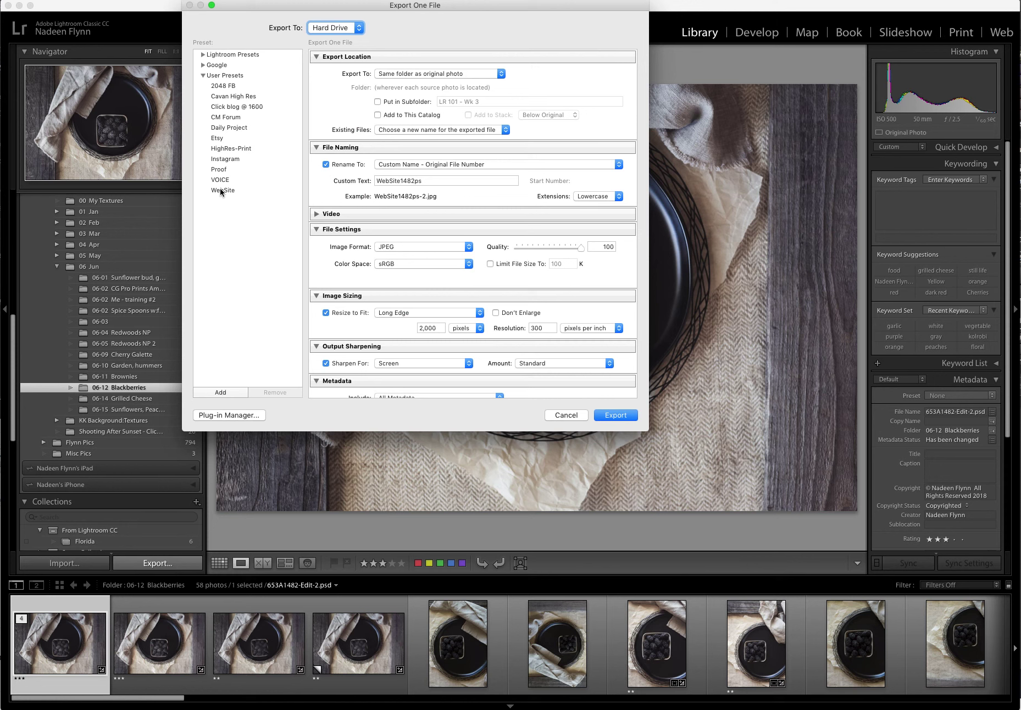
pyautogui.moveTo(424, 181); pyautogui.dragTo(401, 182)
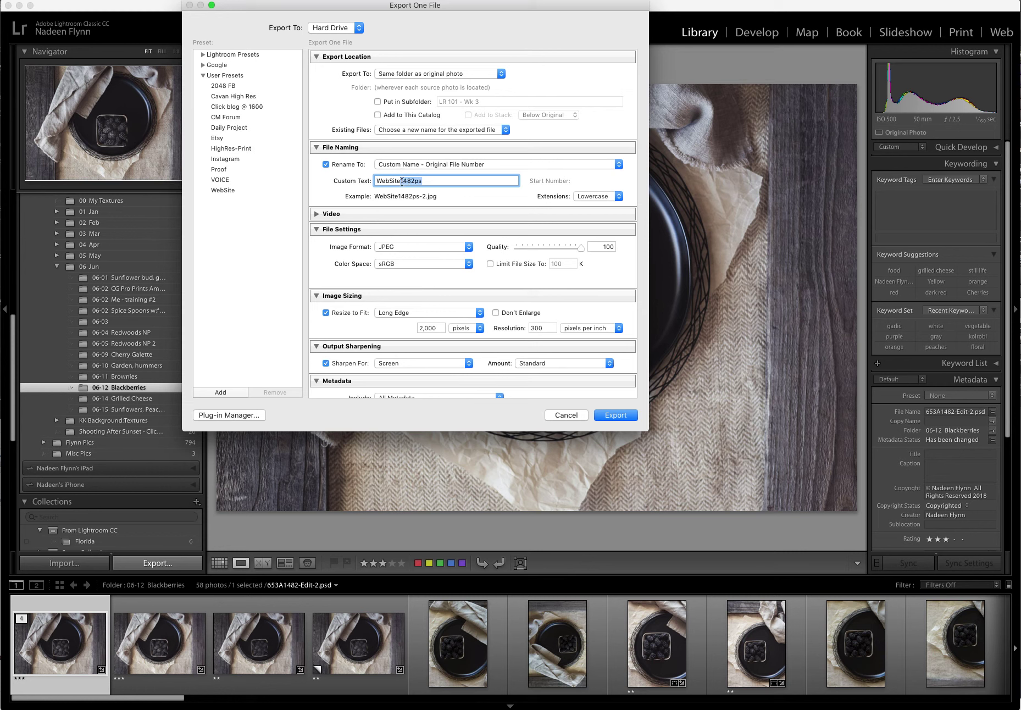
pyautogui.press('BackSpace')
pyautogui.write('-')
pyautogui.write('1482ps')
pyautogui.scroll(-5, 504, 258)
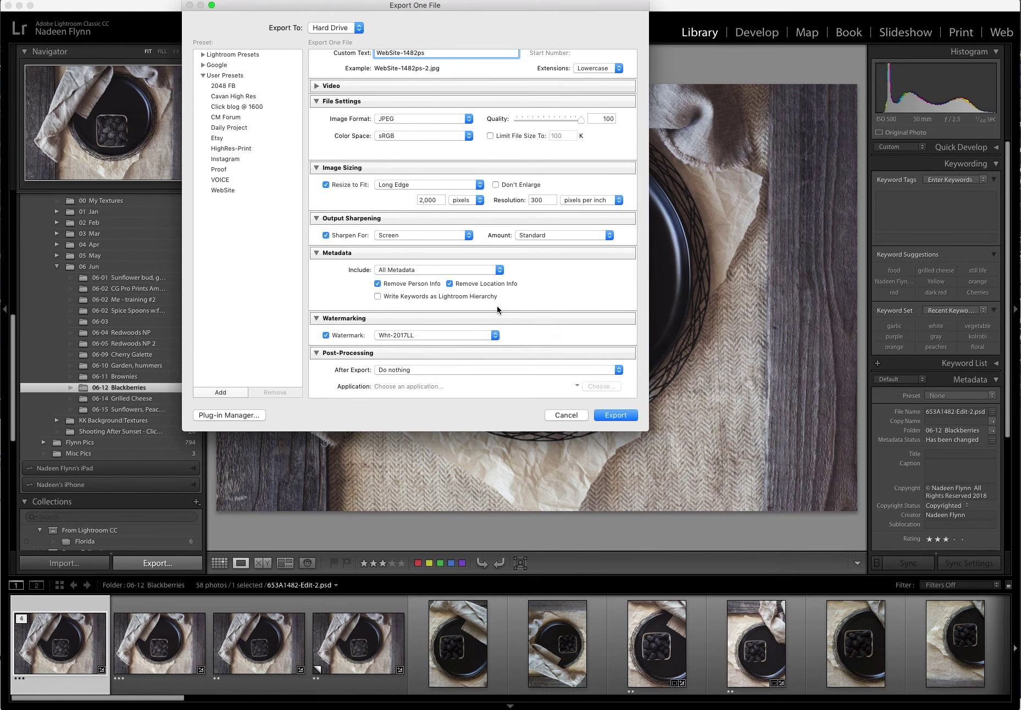
pyautogui.click(616, 416)
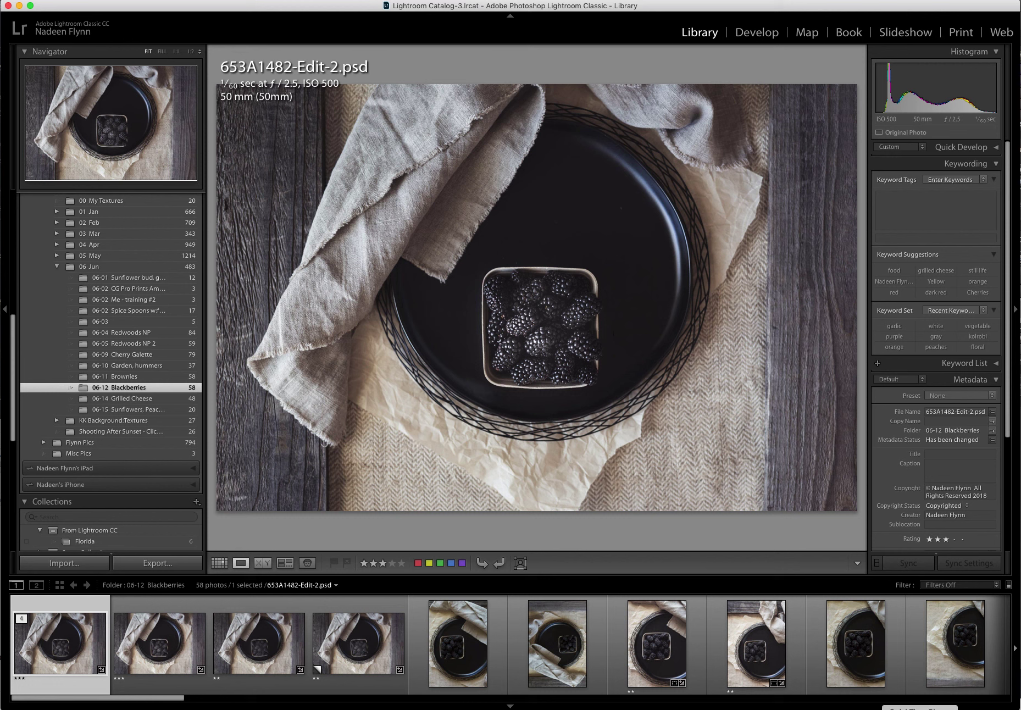
pyautogui.rightClick(967, 709)
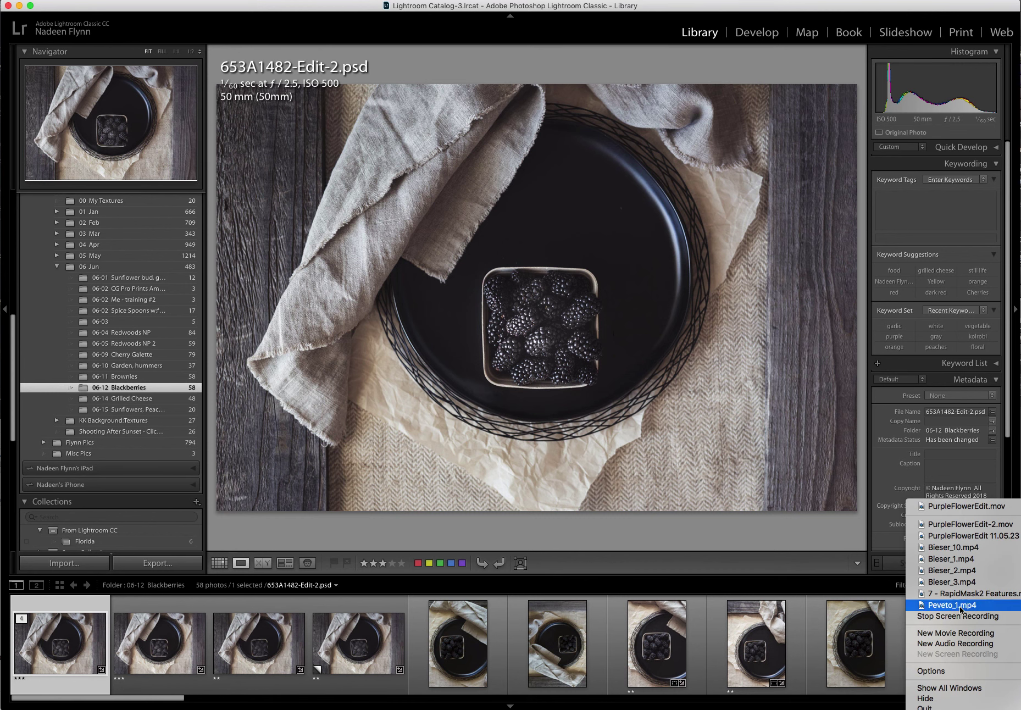